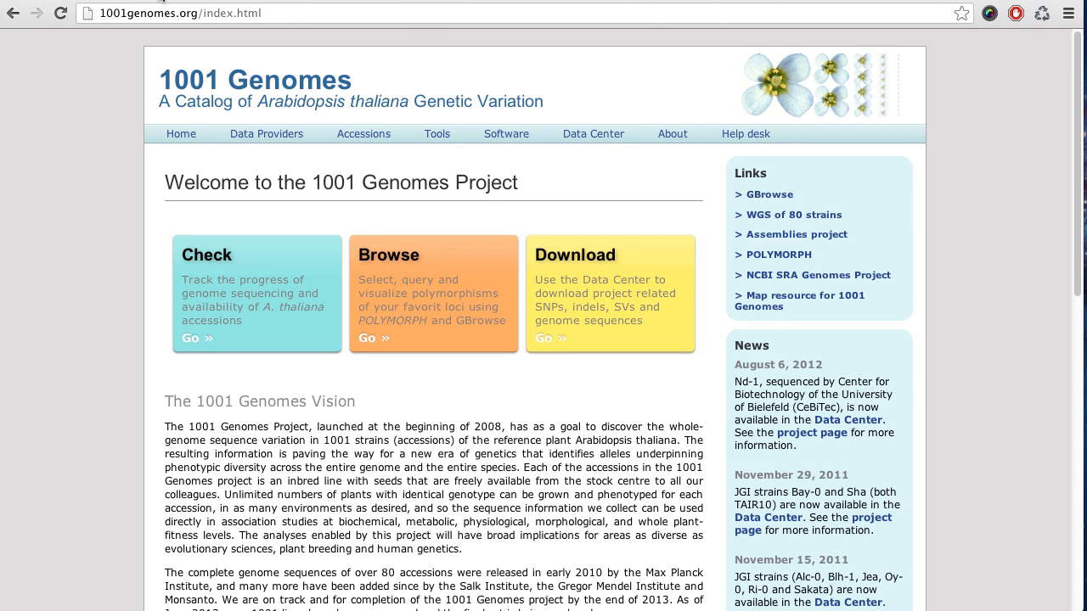
- Switch from the 1001 Genomes site to CoGe and open a new Load Experiment form from the user profile
left_click(159, 1)
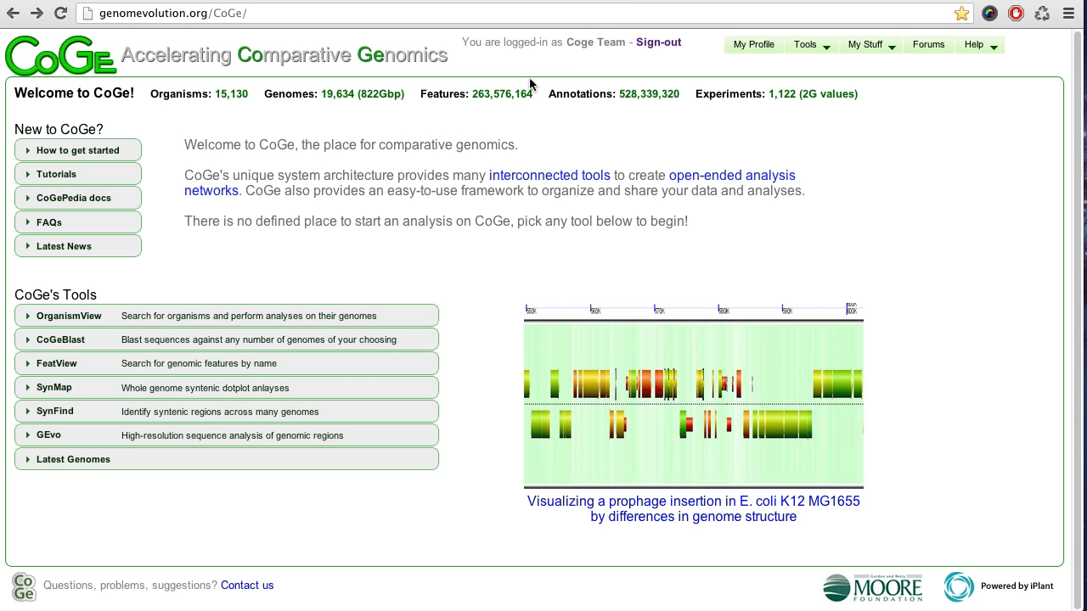
left_click(757, 50)
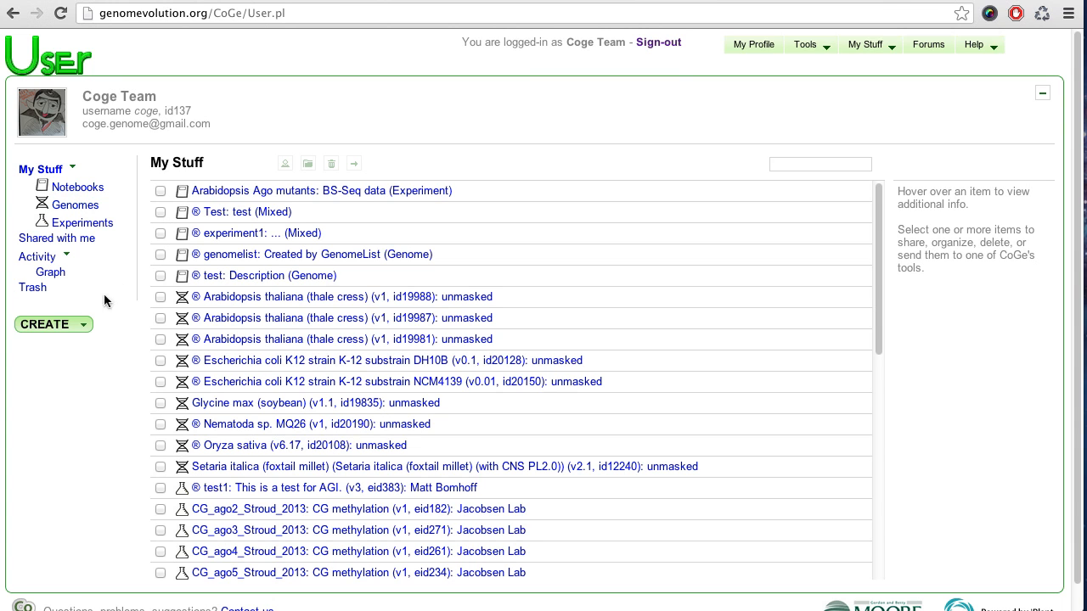
left_click(82, 329)
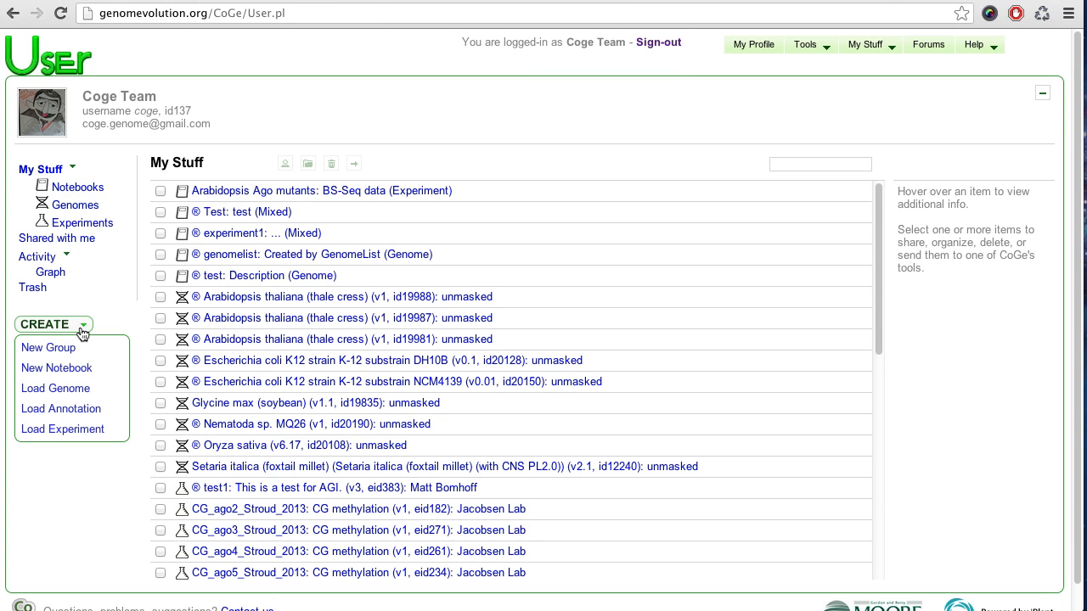
left_click(73, 430)
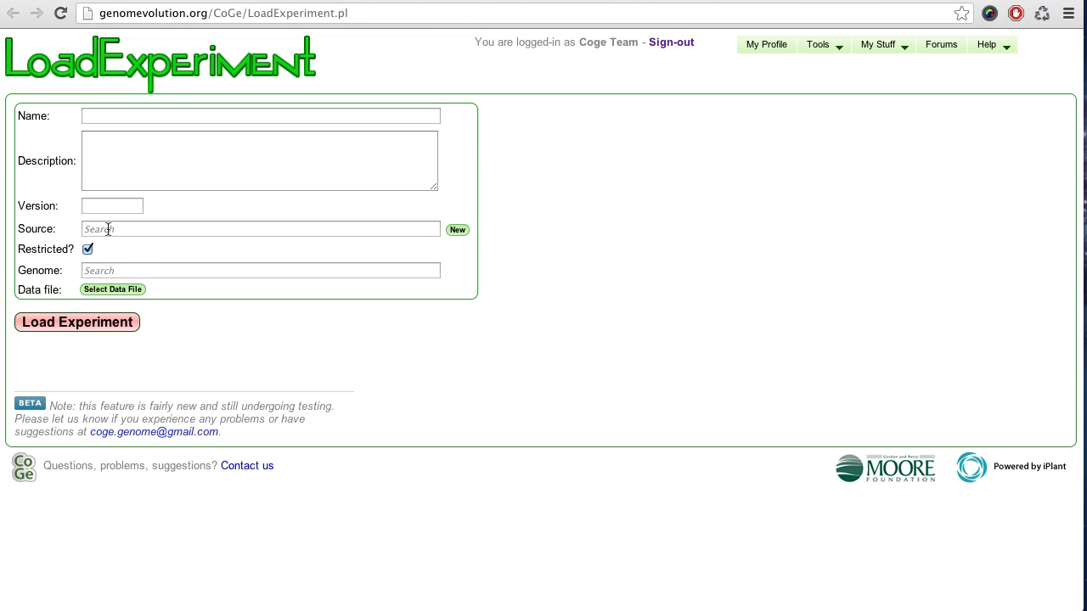
- Go to the 1001 Genomes Data Center and open strains_info.tsv from the current release of MPICWang2013
left_click(441, 0)
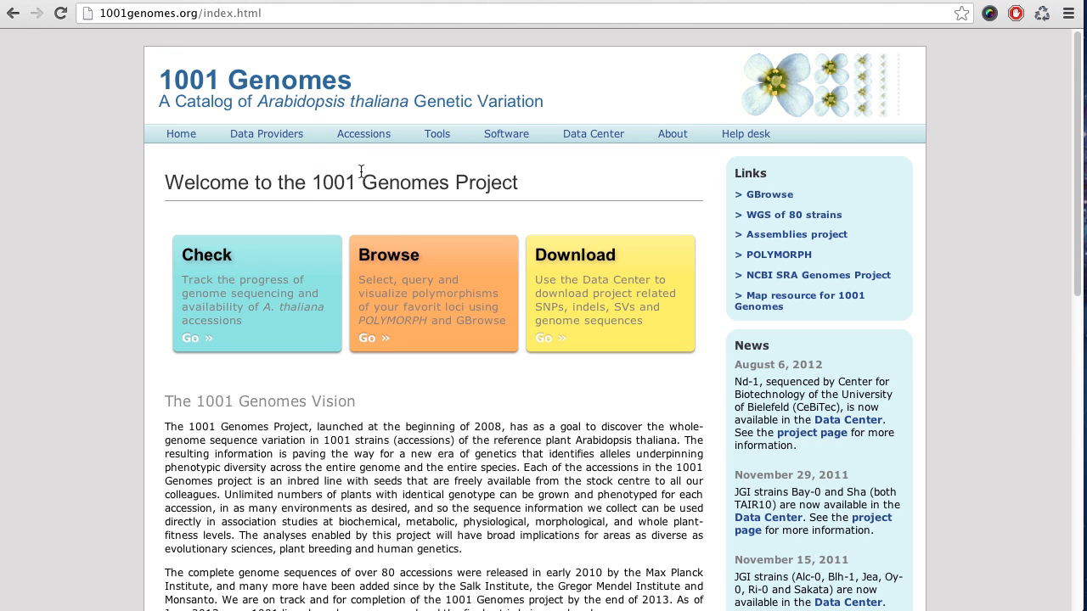
left_click(594, 139)
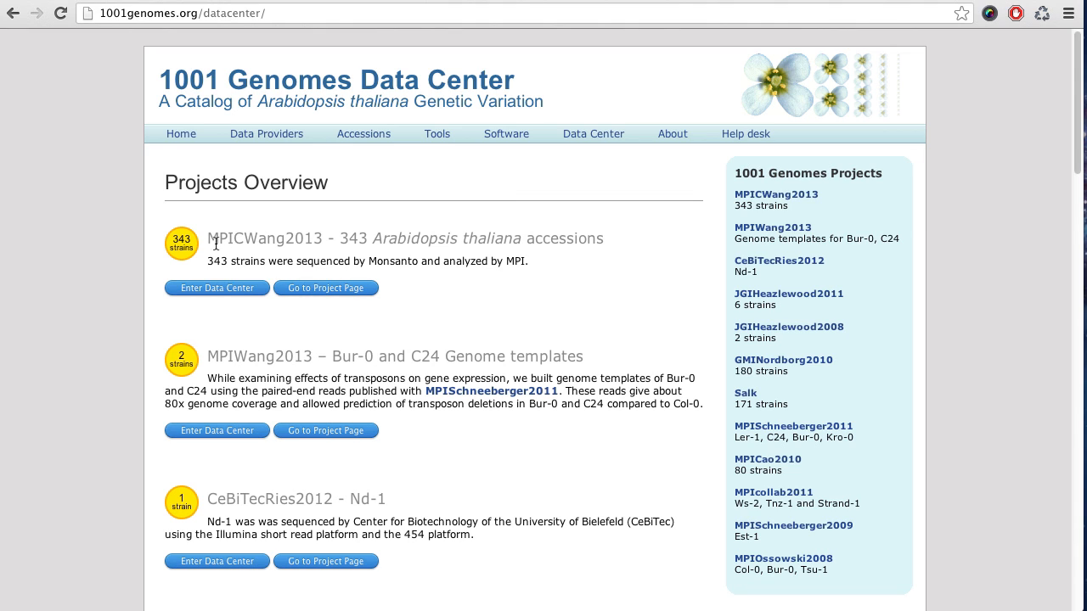
left_click(245, 295)
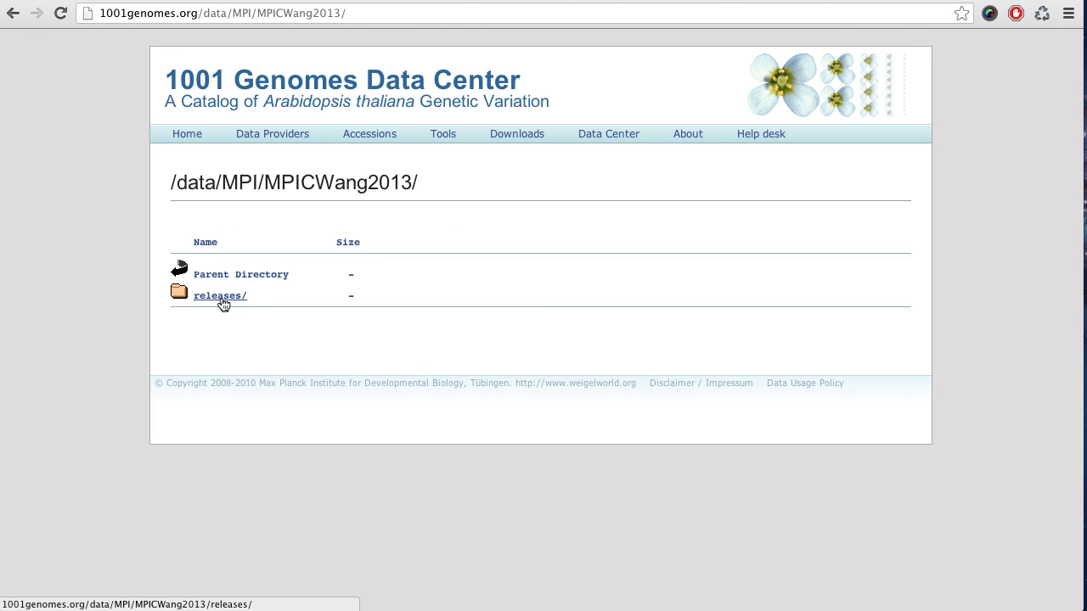
left_click(223, 297)
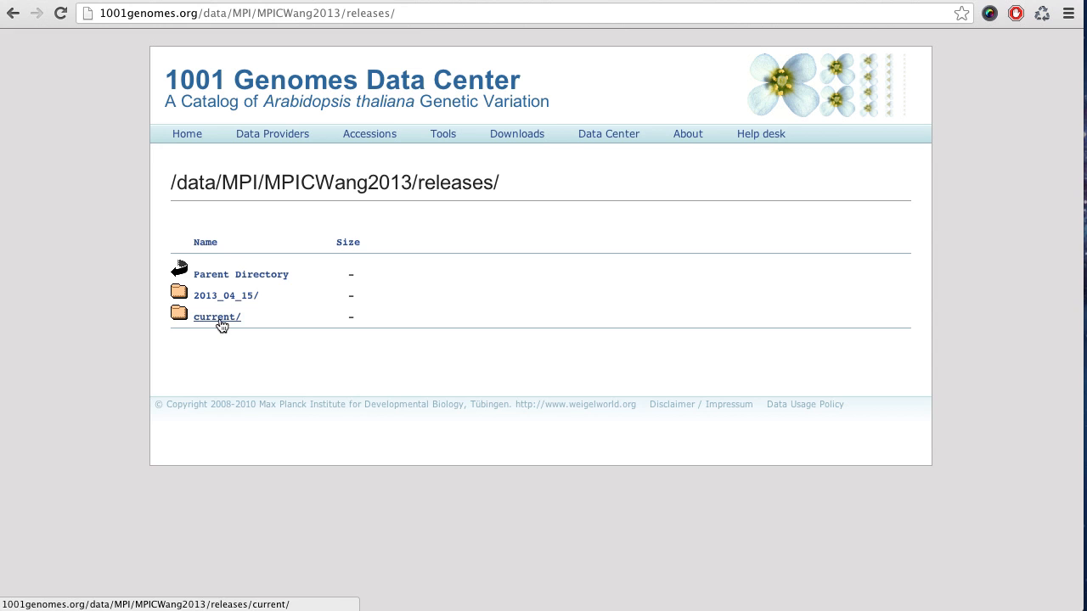
left_click(222, 320)
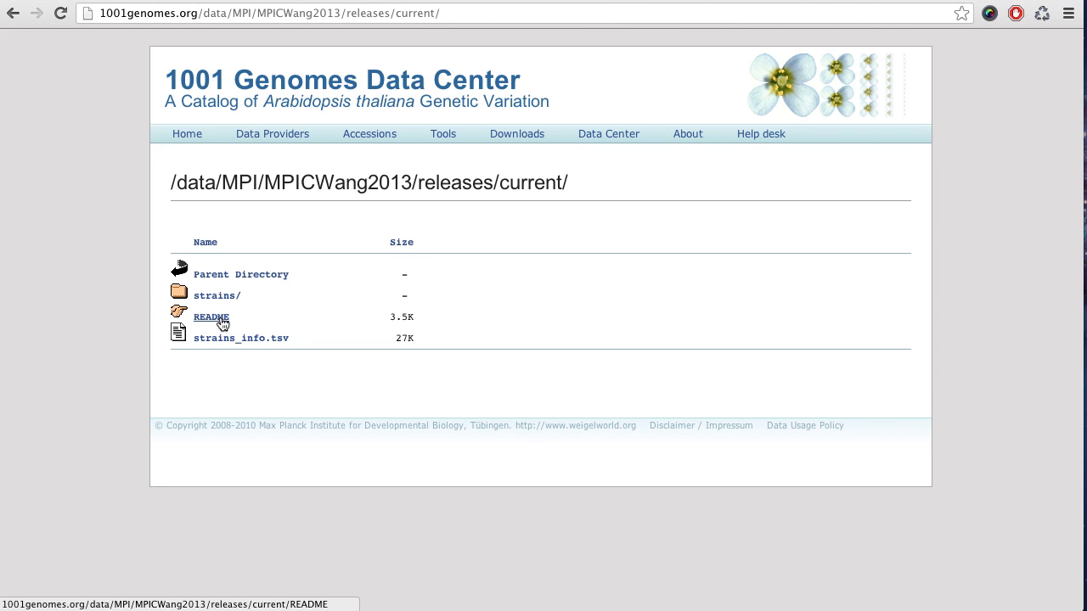
left_click(245, 339)
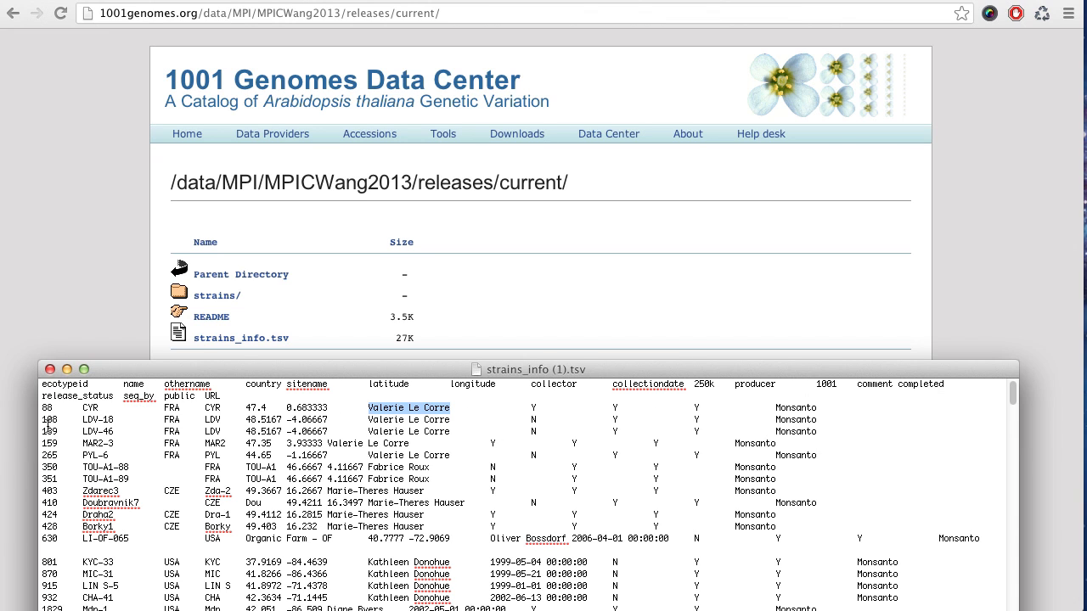
- Copy the name LDV-18 of strain 108 from strains_info.tsv into the CoGe experiment's name
left_click_drag(83, 419, 109, 422)
key("super+c")
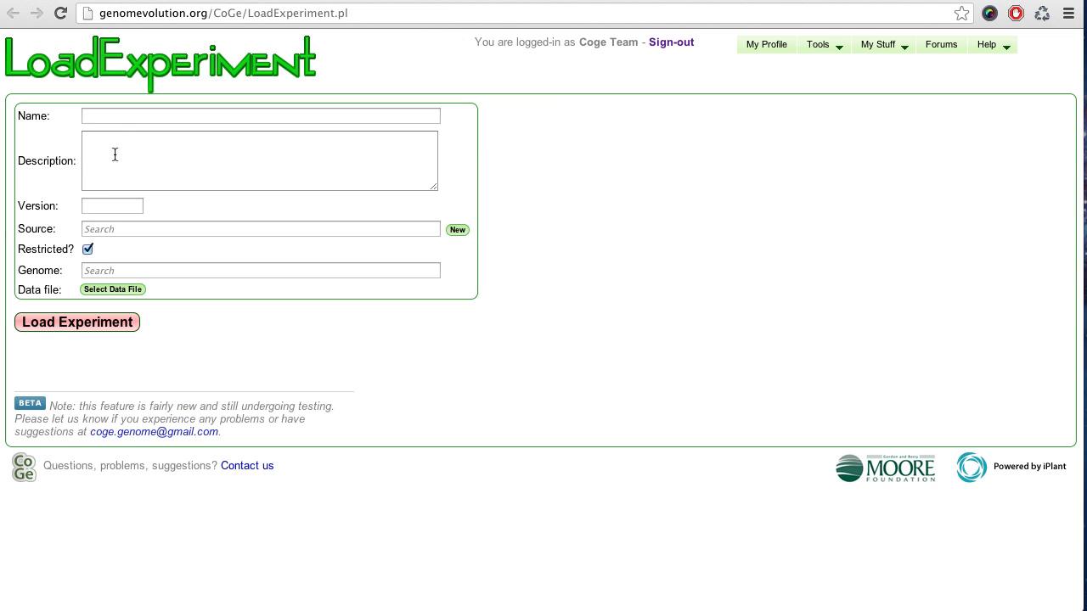
left_click(116, 117)
key("super+v")
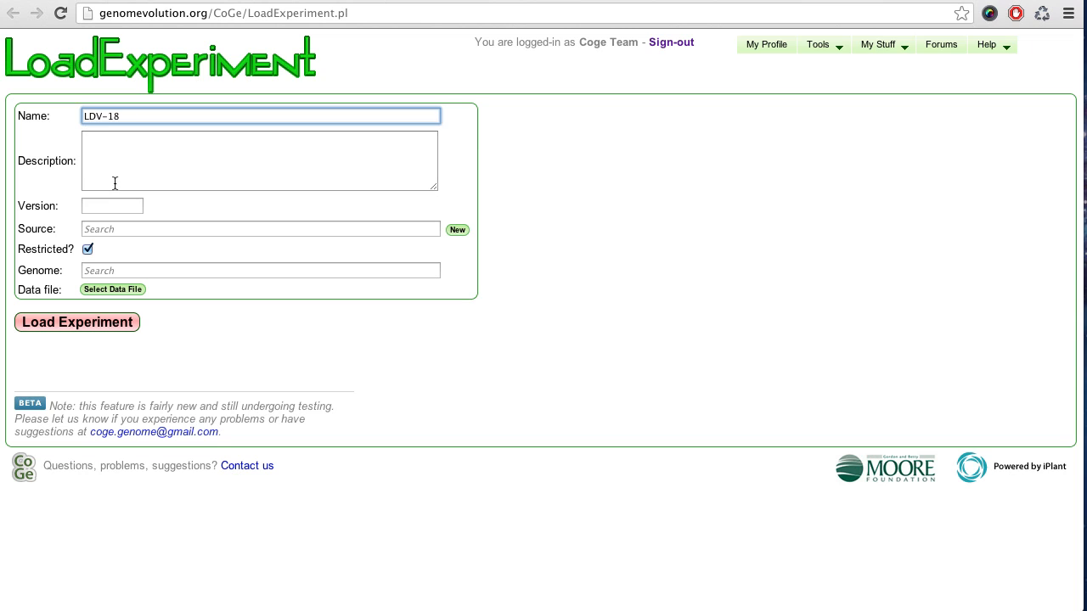
- Enter "SNP Data" as the experiment's description and 1 as its version
left_click(129, 146)
type("SNP Data")
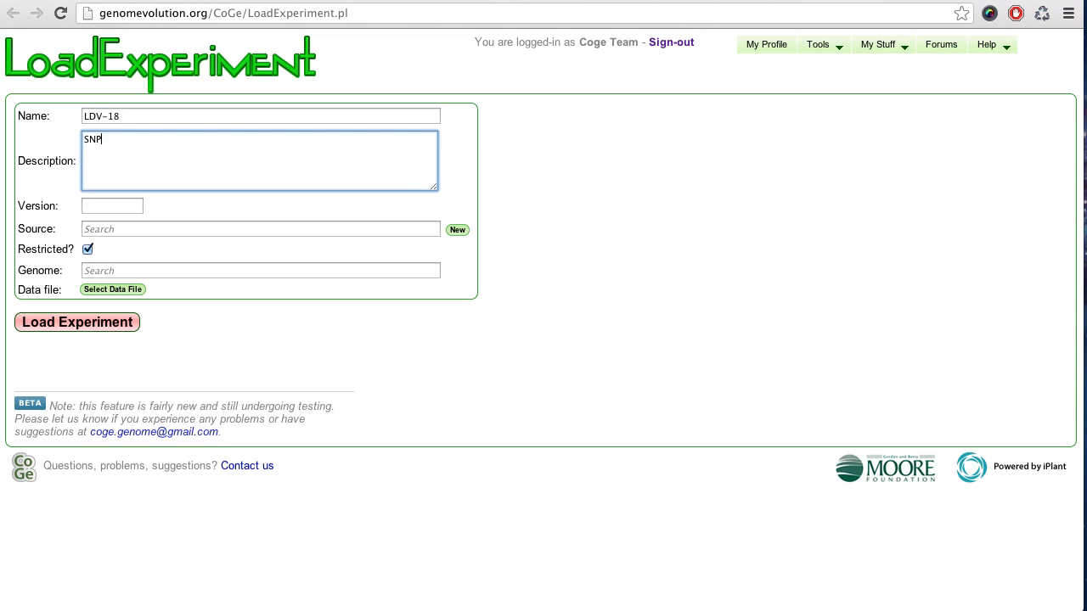
left_click(134, 205)
type("1")
- Set the source to Arabidopsis 1001 Genomes and the genome to unmasked Arabidopsis thaliana Col-0 (v10.02, id16911)
left_click(123, 230)
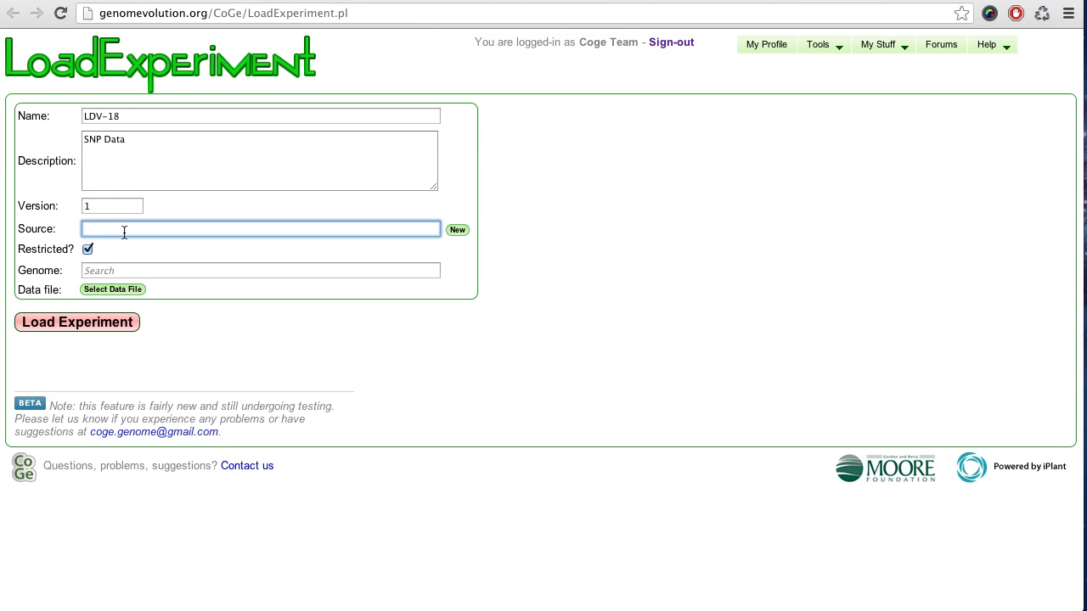
type("1001")
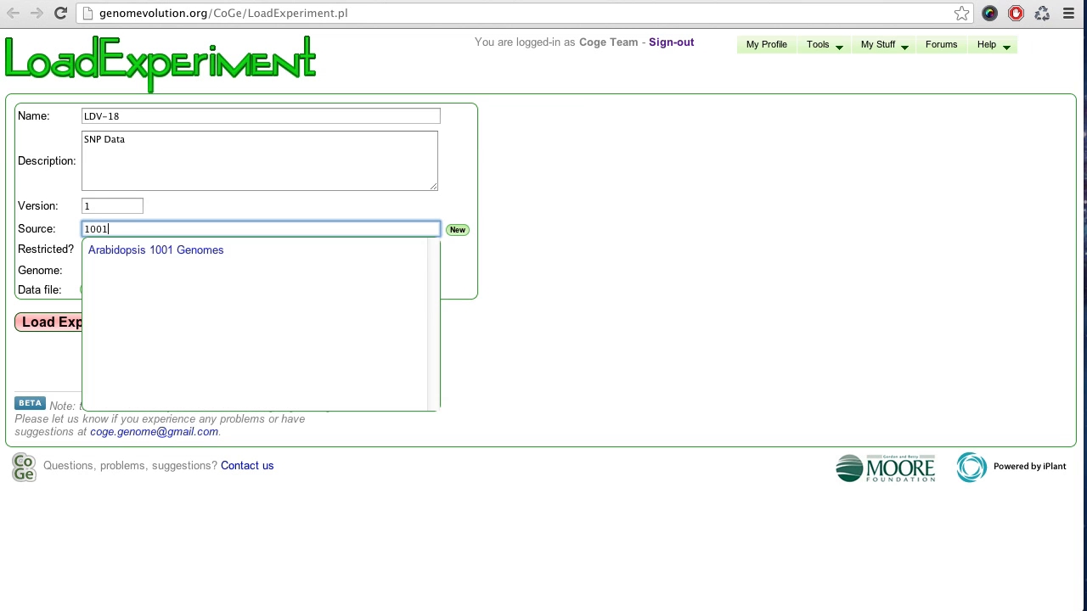
left_click(170, 249)
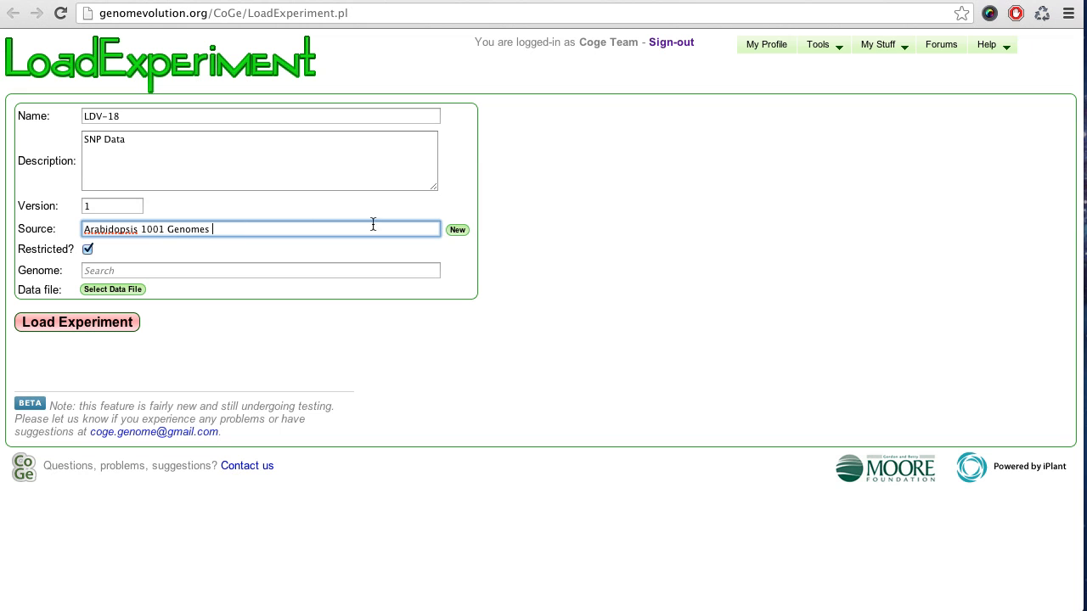
left_click(118, 270)
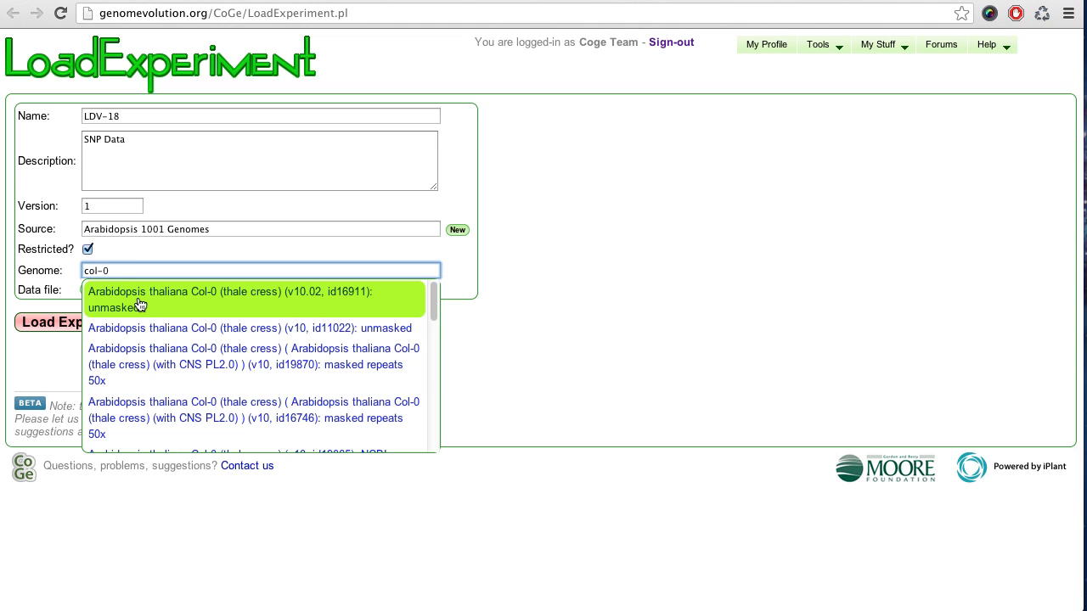
left_click(293, 307)
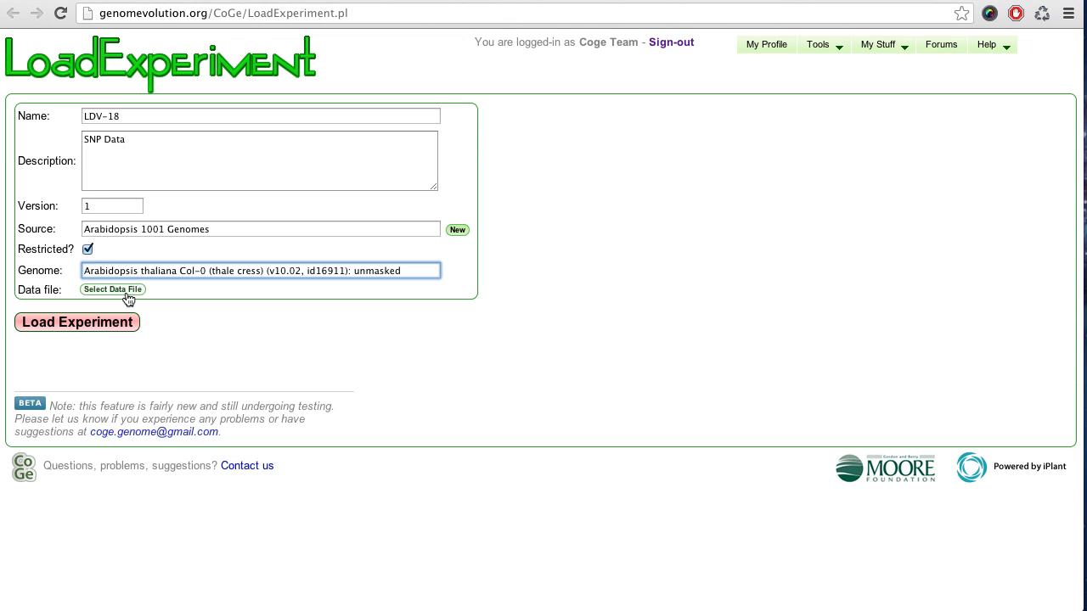
- Choose FTP/HTTP retrieval for the data file and copy the link address of strain 108's quality_variant_vcf_108_TAIR10.txt.gz from 1001 Genomes
left_click(126, 292)
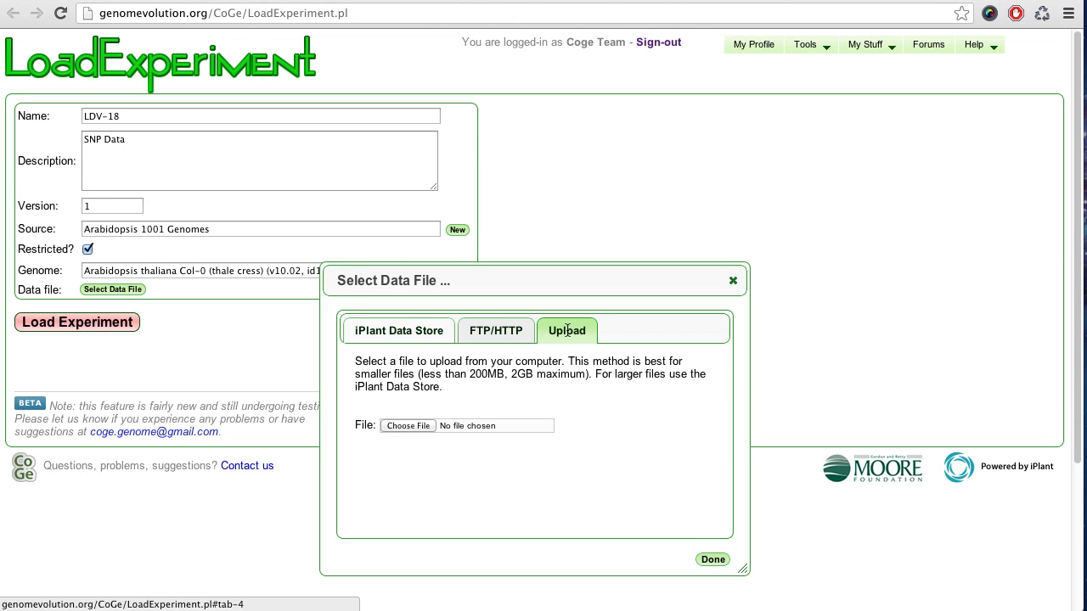
left_click(493, 332)
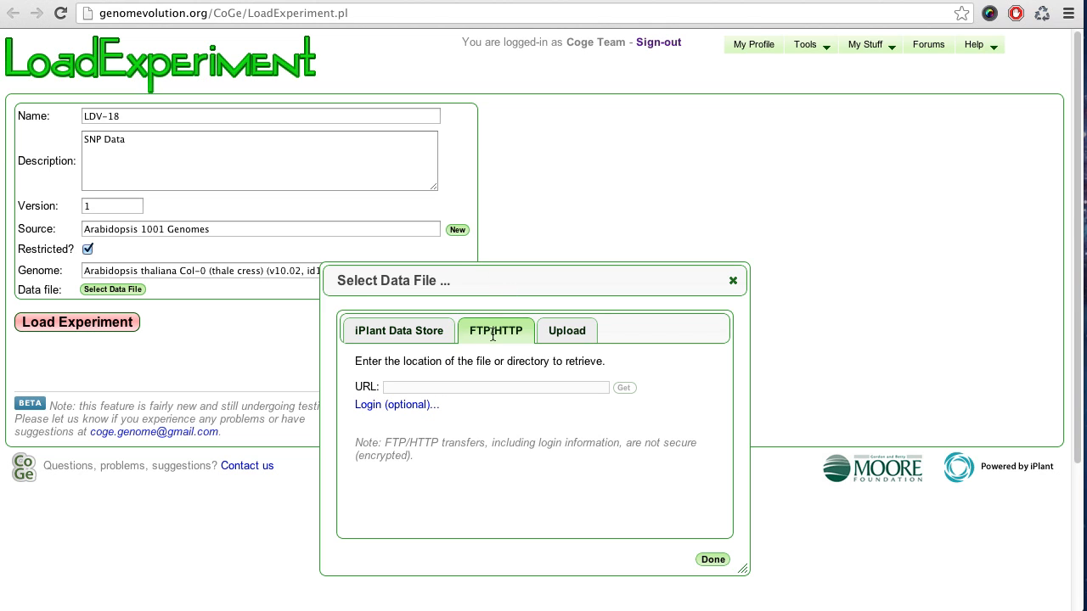
left_click(464, 2)
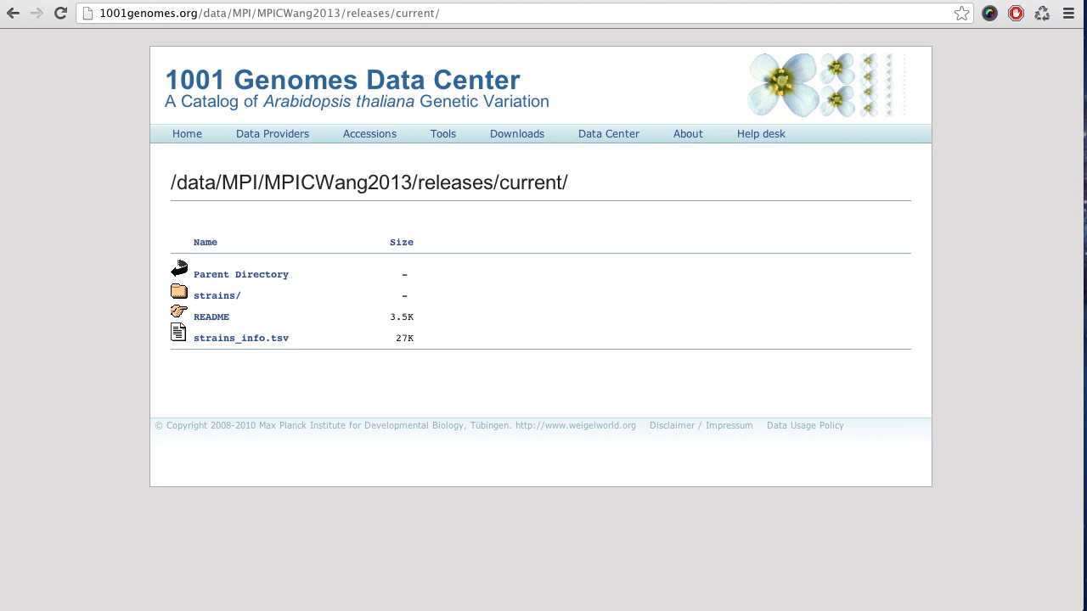
left_click(219, 298)
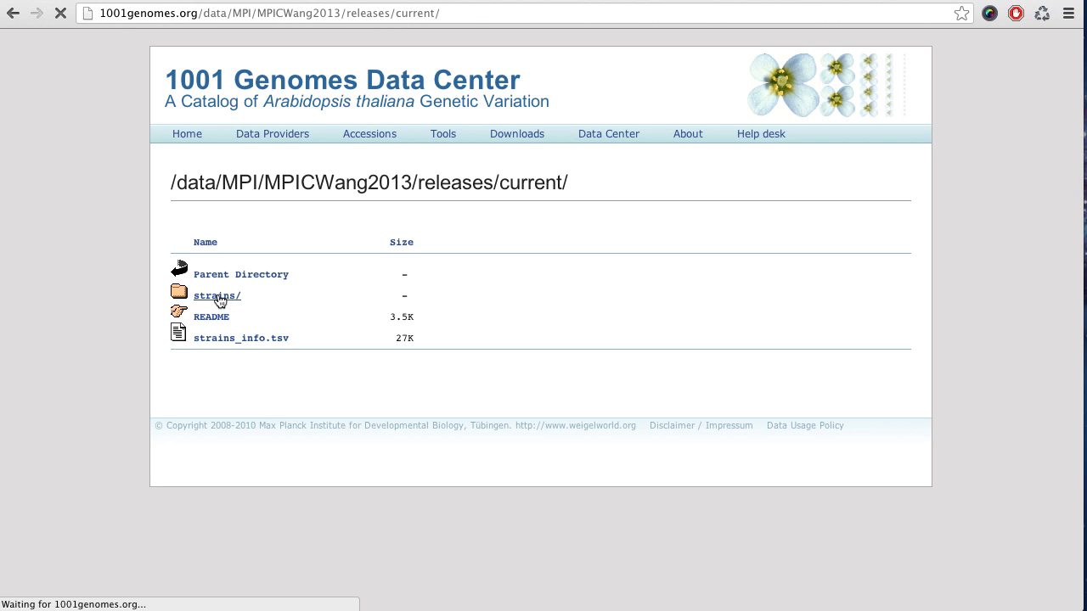
left_click(201, 296)
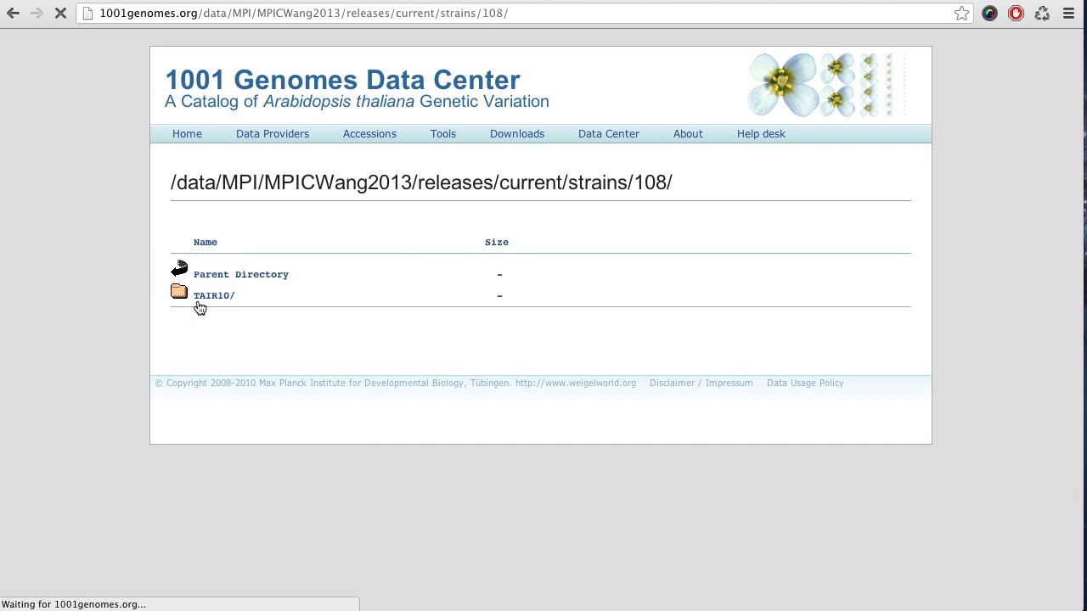
left_click(208, 299)
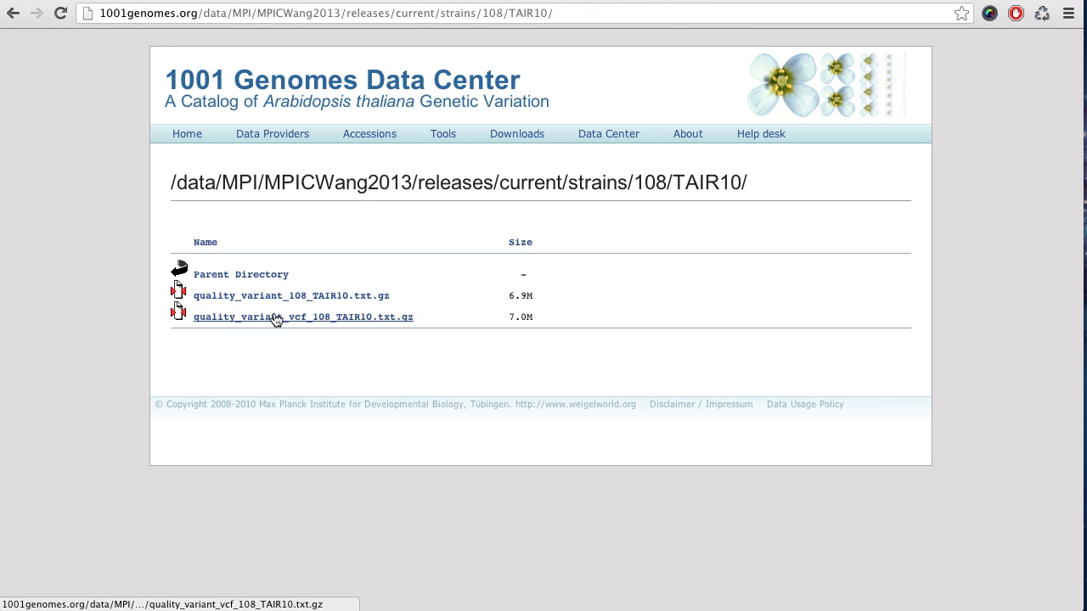
right_click(308, 320)
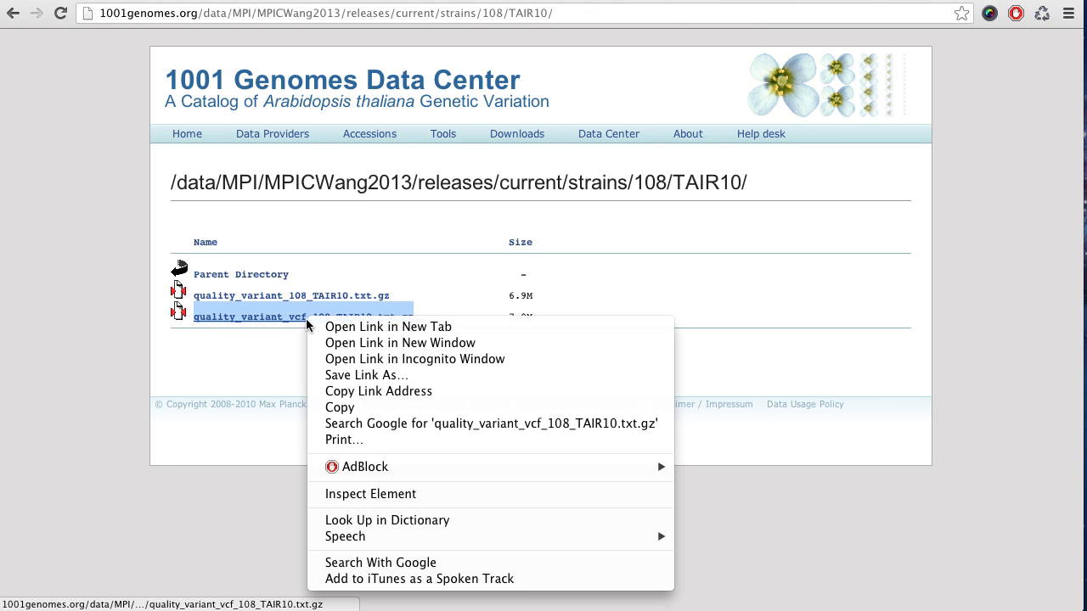
left_click(365, 392)
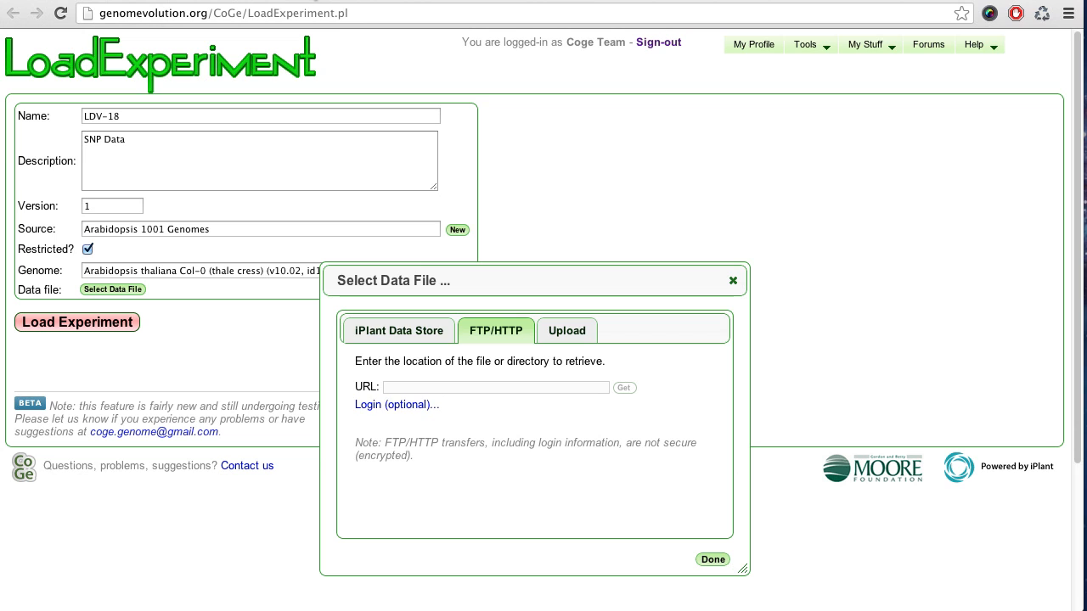
- Retrieve the VCF data file into the CoGe experiment from the copied URL
left_click(425, 388)
key("ctrl+v")
left_click(622, 389)
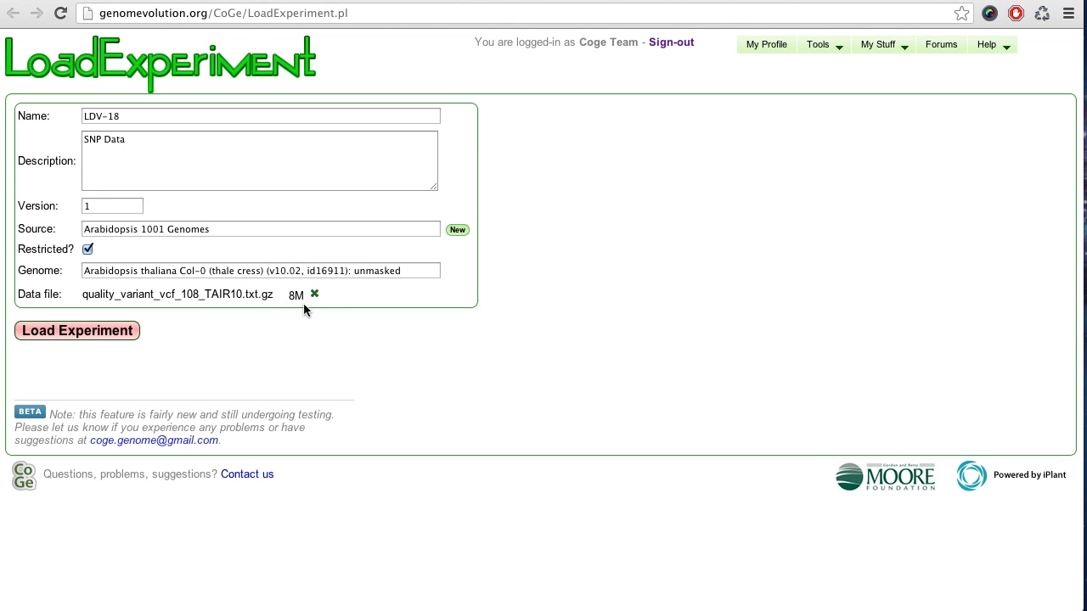
- Load the LDV-18 experiment and open it in ExperimentView
left_click(121, 335)
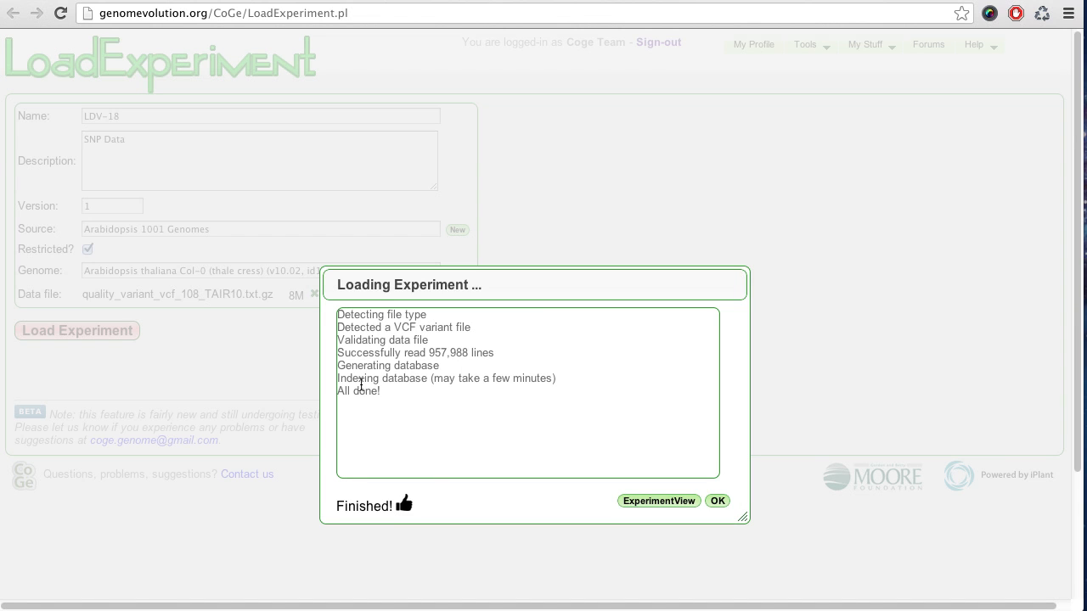
left_click(658, 501)
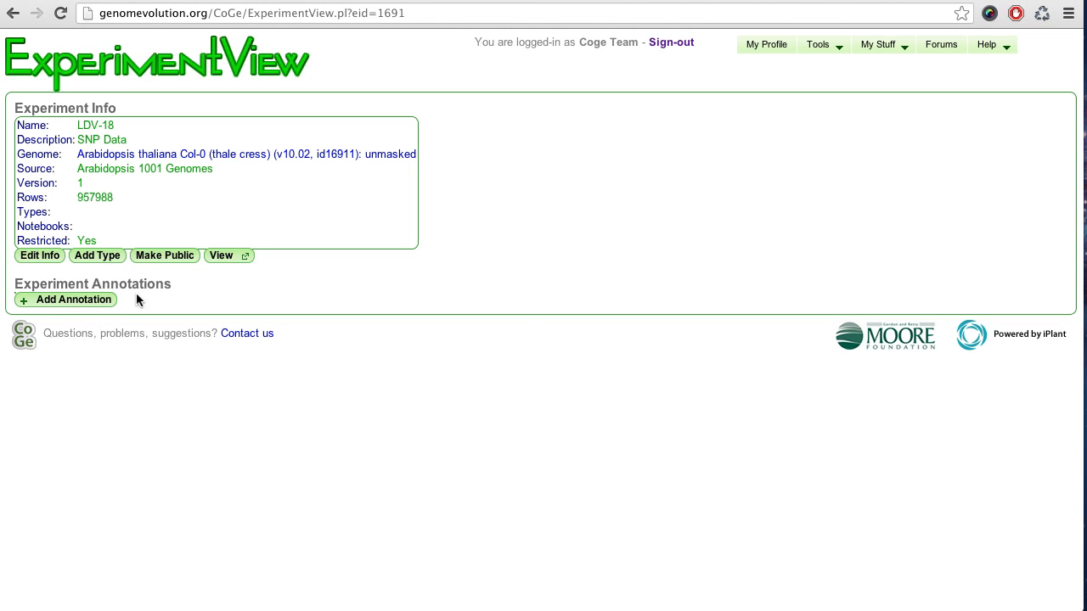
left_click(223, 256)
- Start a new annotation for the experiment with the text "1001 Arabidopsis genomes projects. MPICWang2013"
left_click(71, 308)
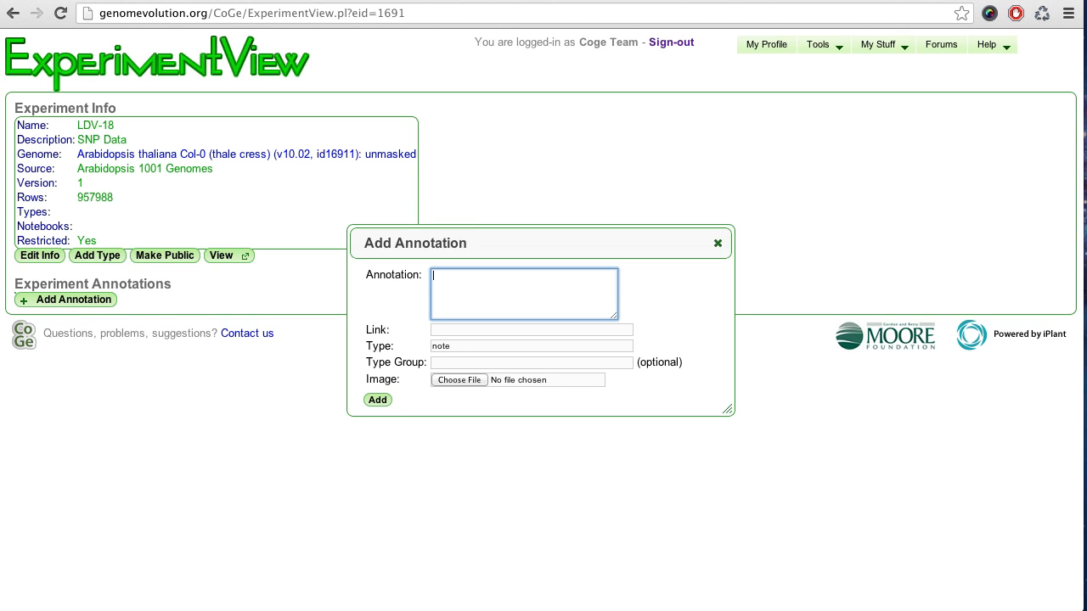
key("super+Tab")
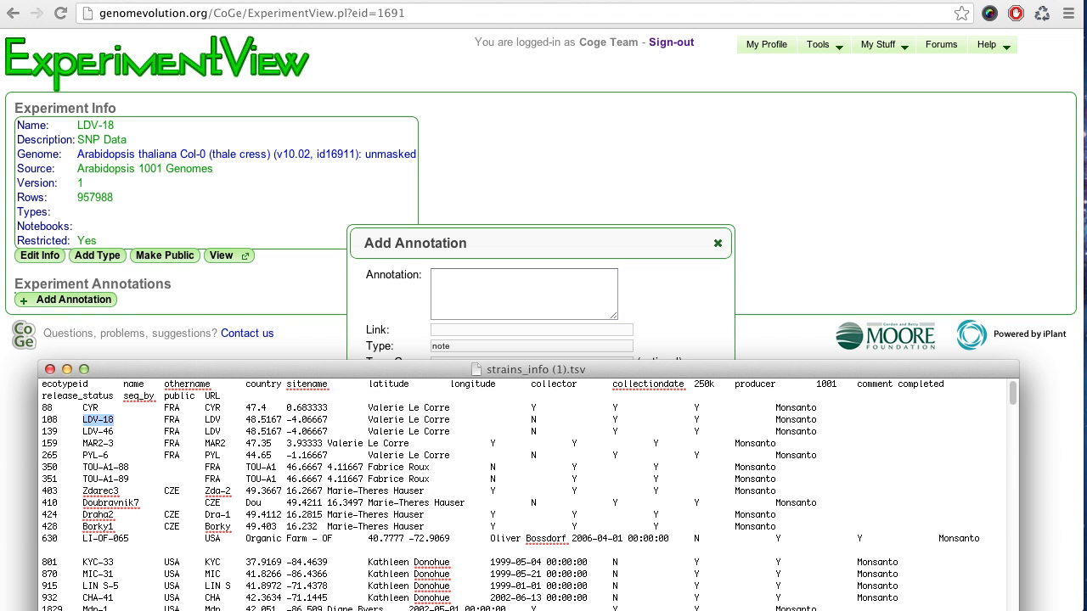
left_click(457, 284)
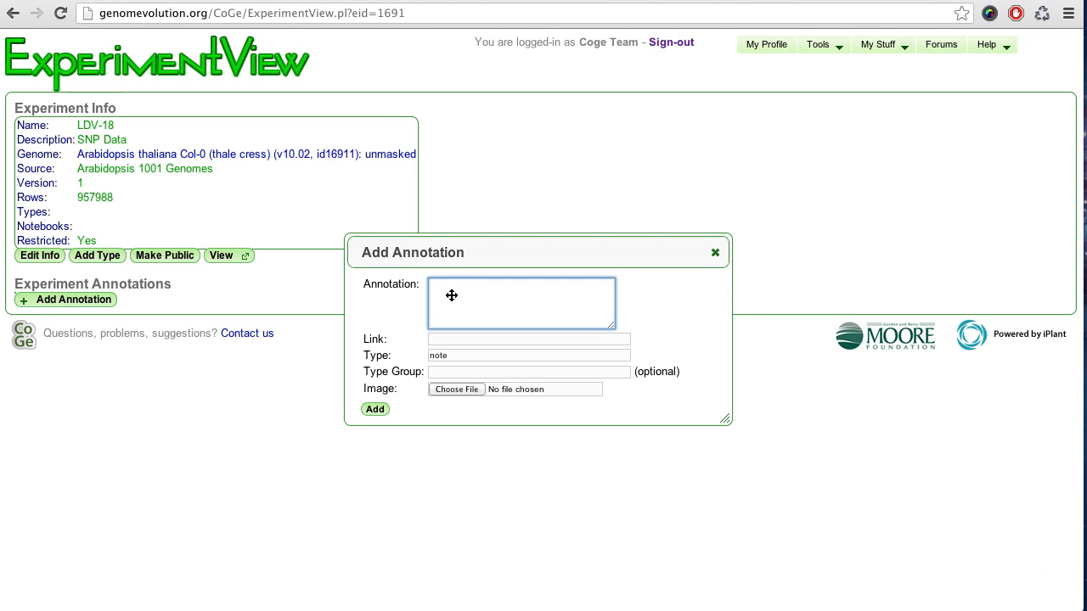
type("1001 Arabidopsis genomes projects")
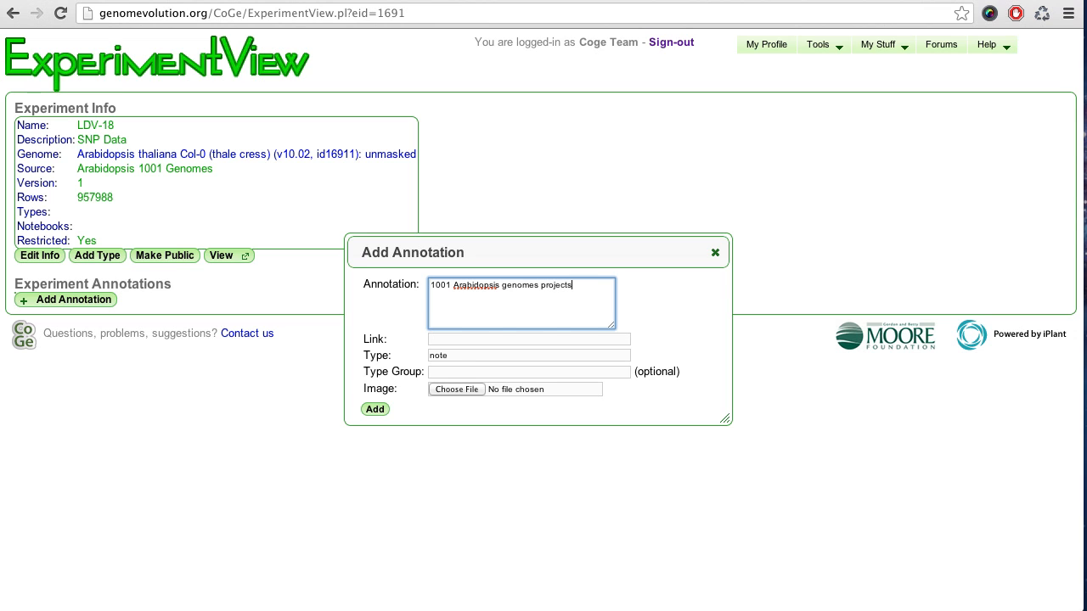
type(".  MPICWA")
key("BackSpace")
type("ang2013")
left_click(464, 338)
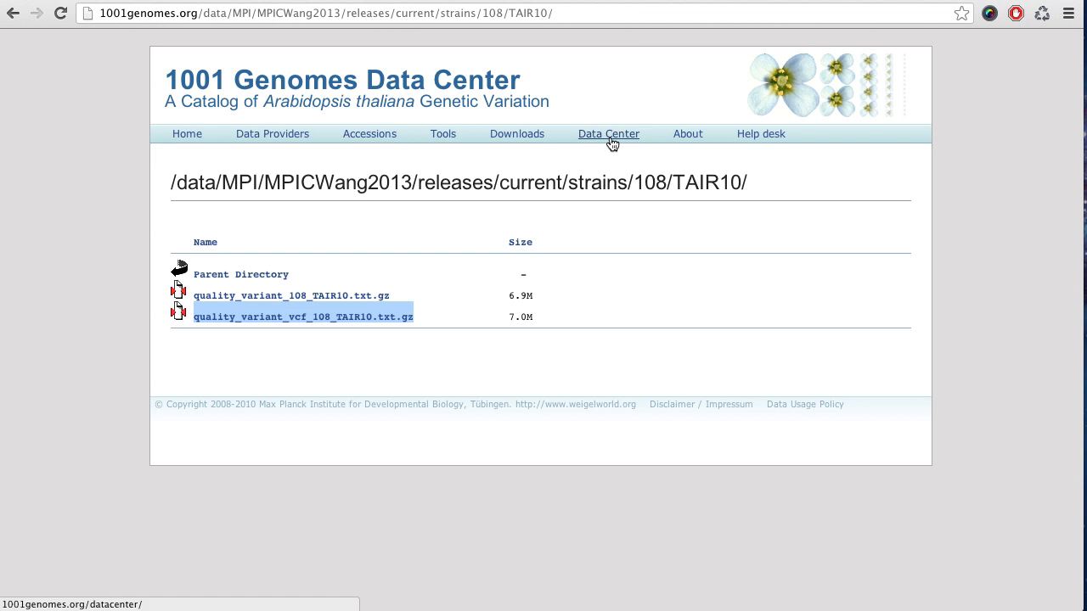
left_click(610, 142)
left_click(340, 289)
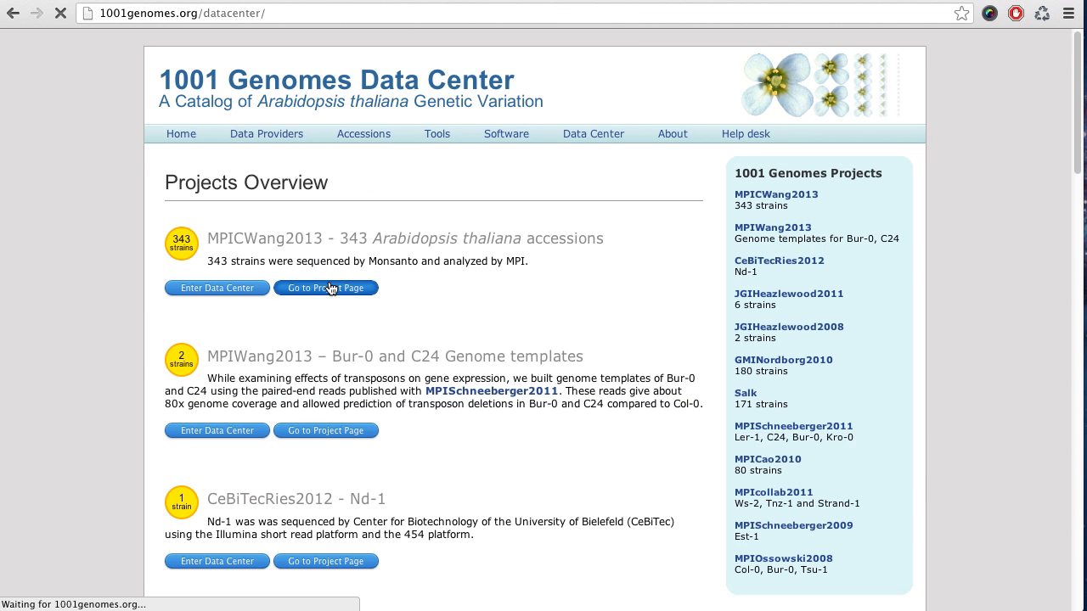
double_click(418, 8)
triple_click(418, 9)
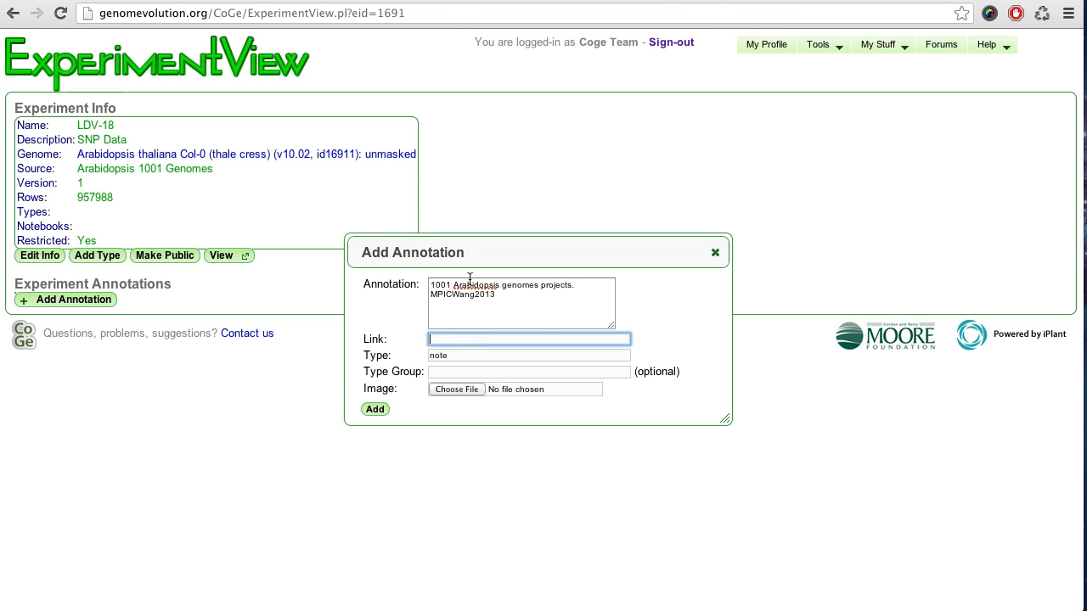
key("ctrl+v")
- Set the annotation's type to "Data source" and add the annotation to the LDV-18 experiment
left_click(456, 357)
double_click(456, 357)
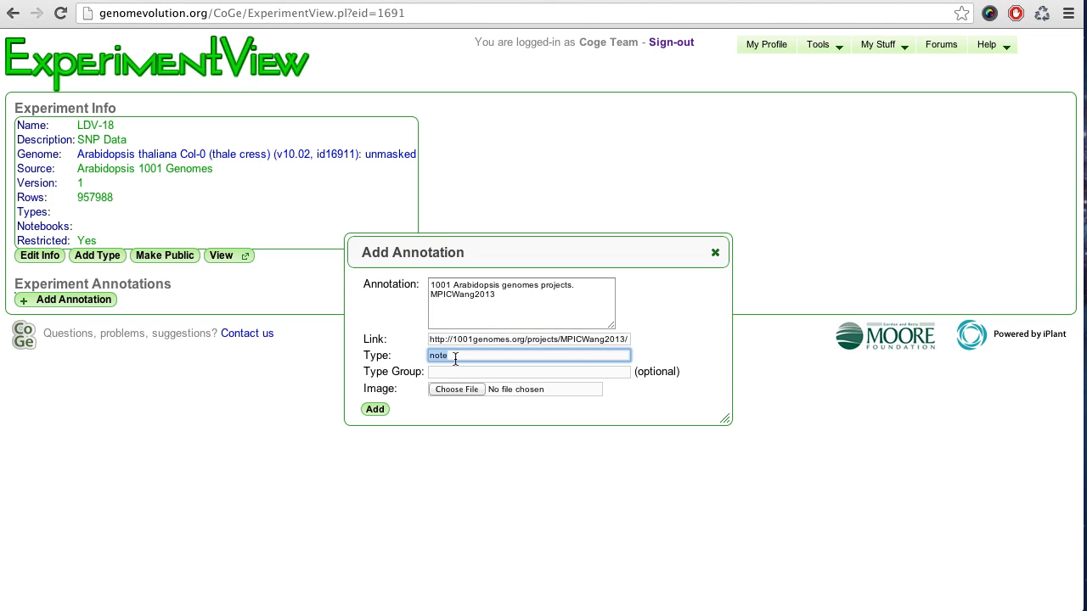
type("Data ")
type("siu")
type("ourc")
left_click(378, 410)
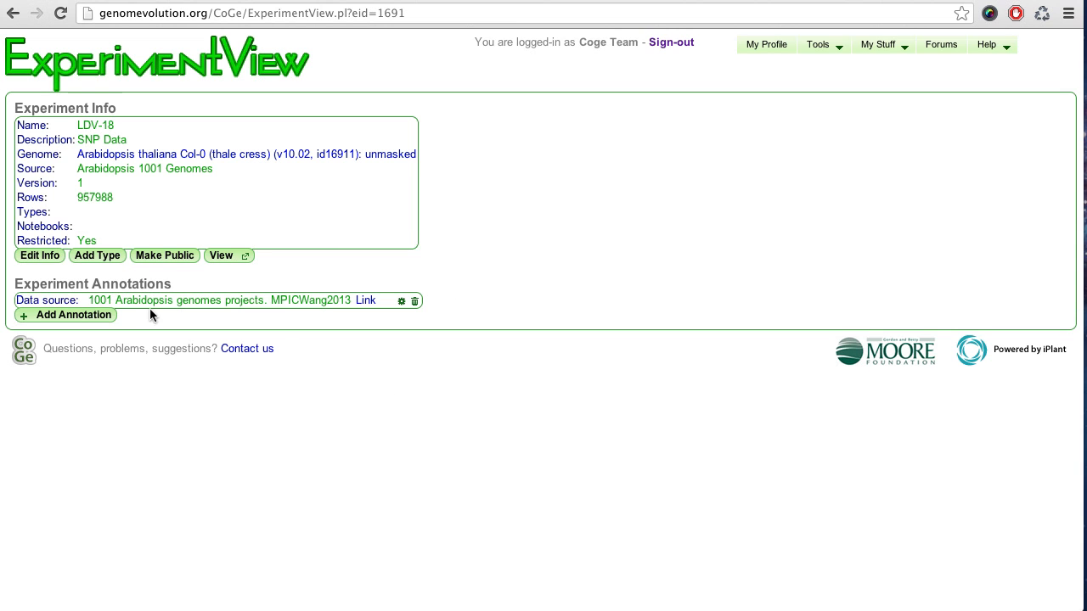
- Start another experiment annotation and copy the collector's name for LDV-18 from strains_info (1).tsv
left_click(75, 316)
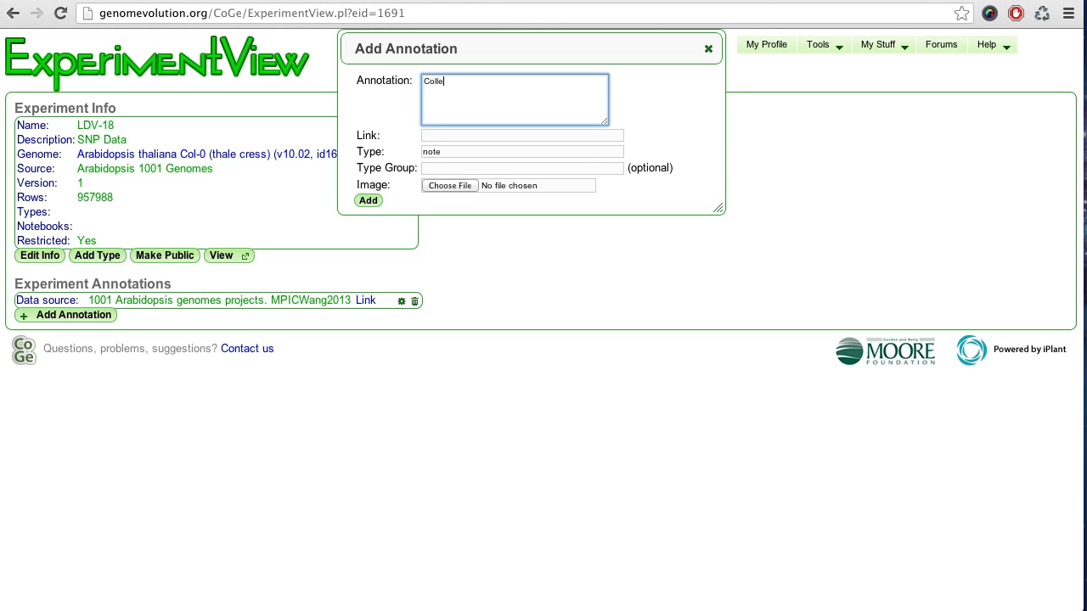
key("super+Tab")
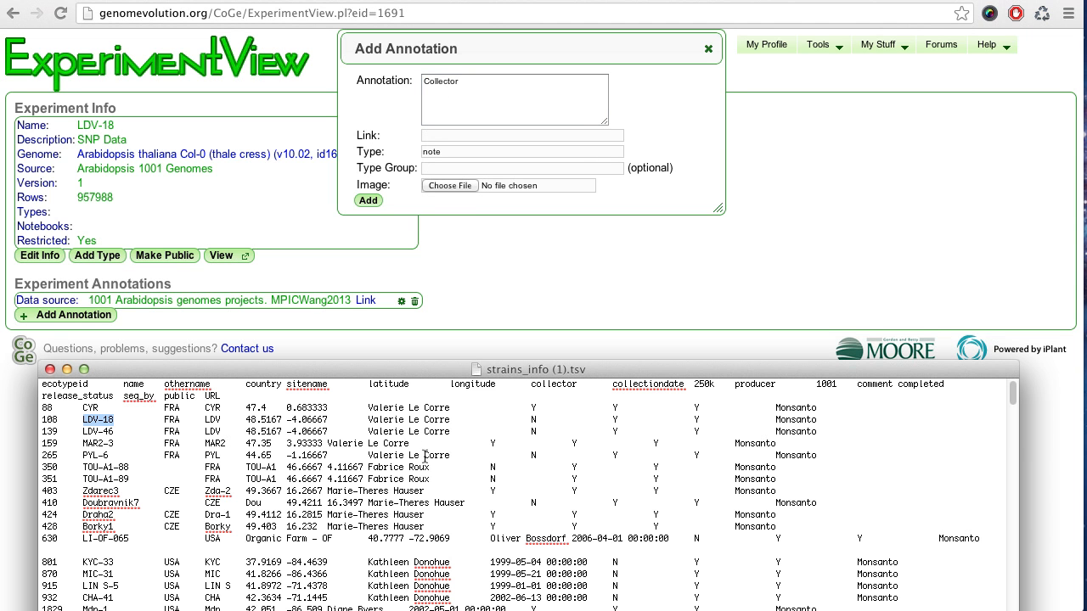
double_click(379, 411)
left_click_drag(379, 411, 437, 414)
key("super+c")
key("super+Tab")
- Paste the collector's name as the annotation text, leaving the annotation's link empty
left_click(444, 135)
key("super+v")
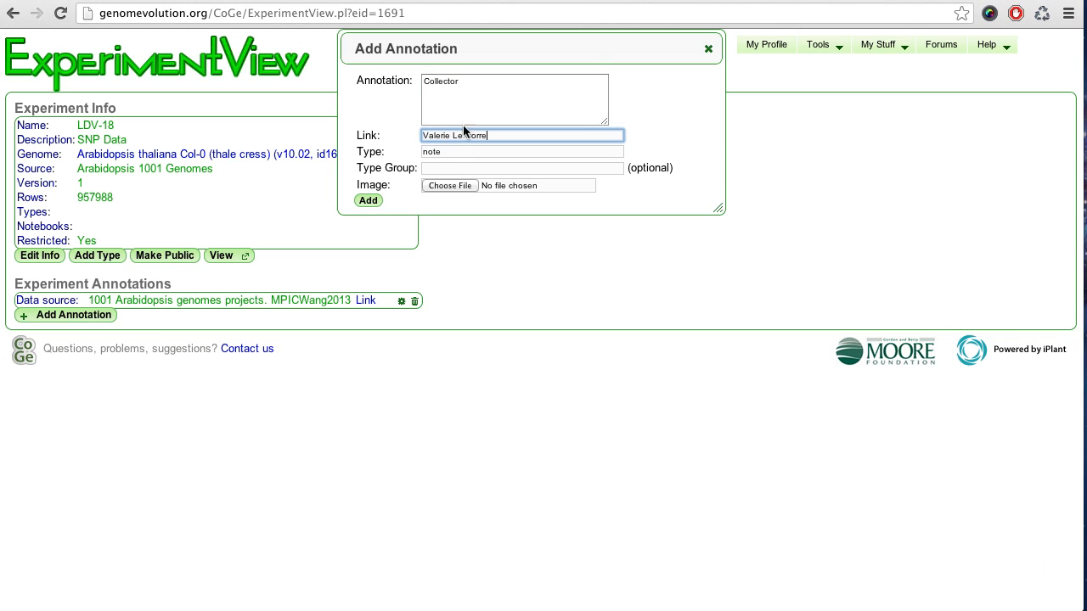
key("super+a")
key("super+x")
double_click(450, 79)
key("super+v")
- Set the annotation's type to "Collector" and add it to the experiment
left_click(432, 135)
double_click(440, 150)
type("Co")
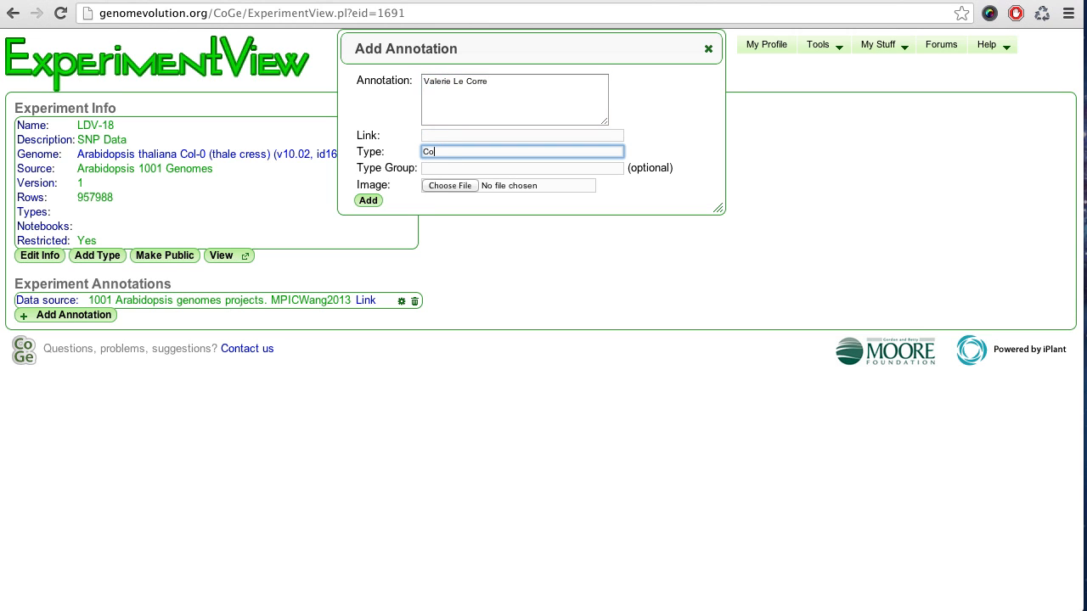
type("llector")
left_click(368, 201)
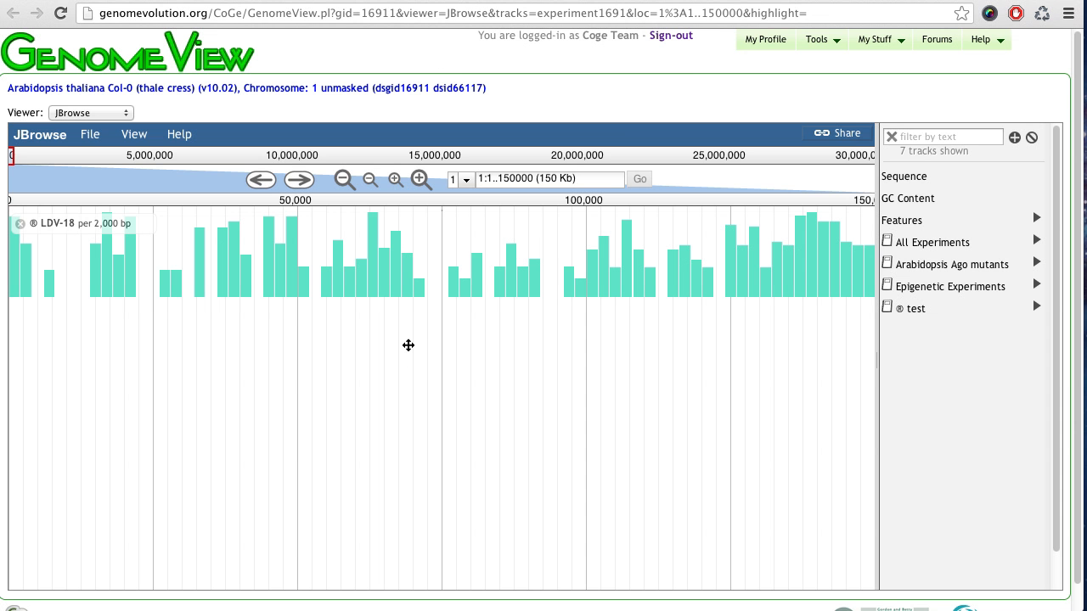
- Examine the LDV-18 SNP track along chromosome 1 in GenomeView, from the 150 Kb overview down to individual labelled SNPs
left_click_drag(395, 272, 566, 286)
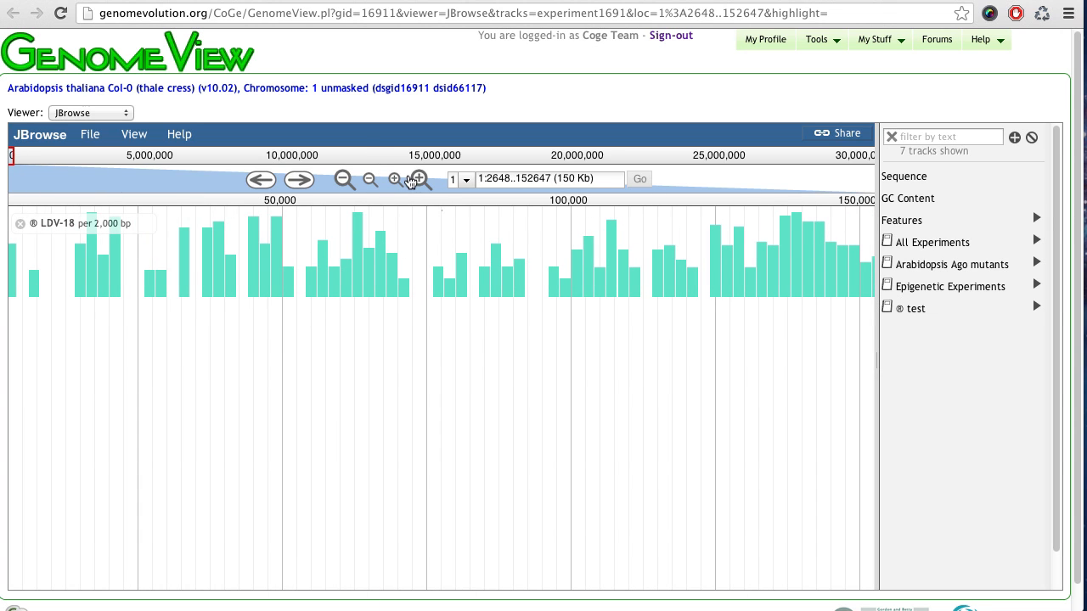
left_click(419, 181)
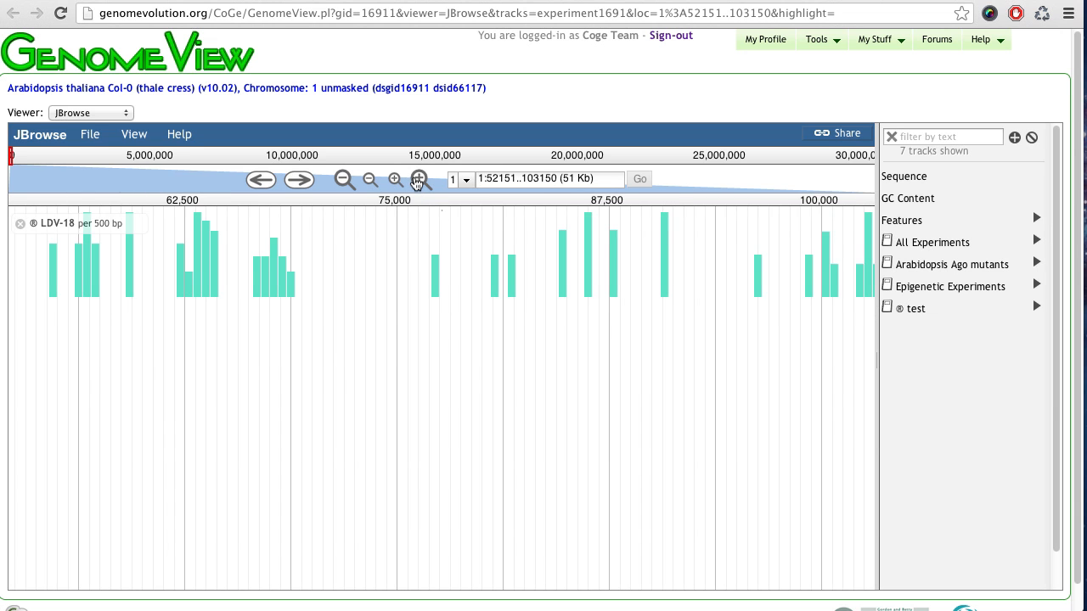
left_click(419, 180)
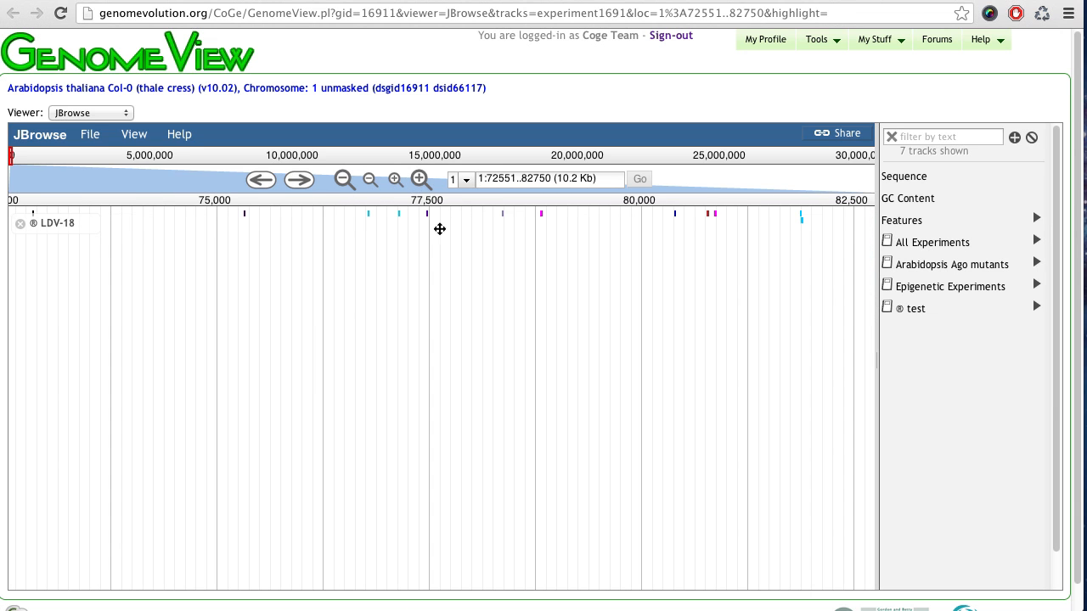
scroll(439, 226, "right", 10)
left_click_drag(607, 257, 371, 269)
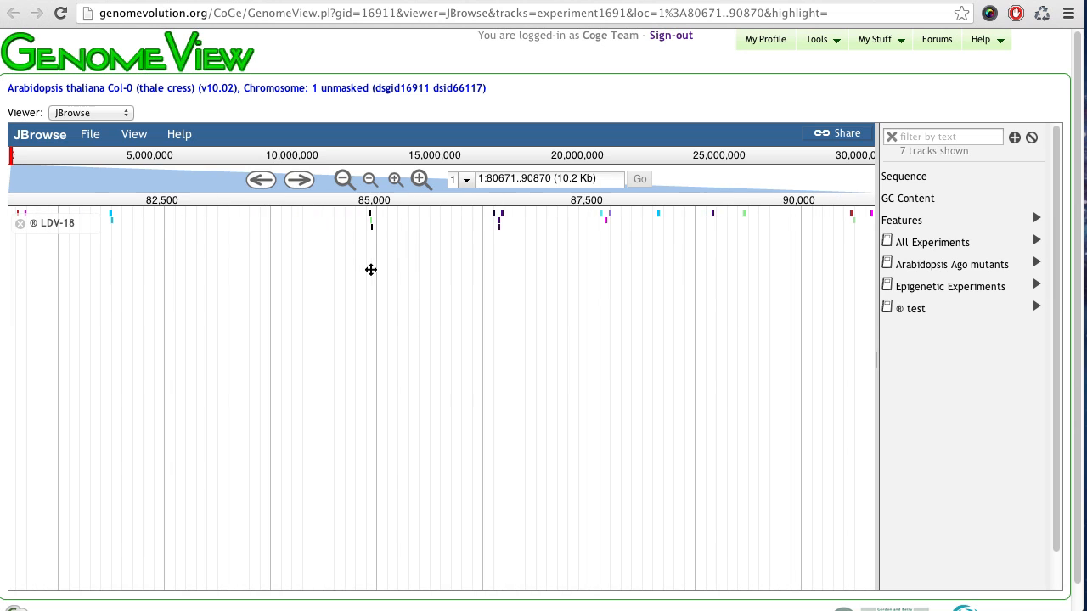
scroll(331, 273, "right", 5)
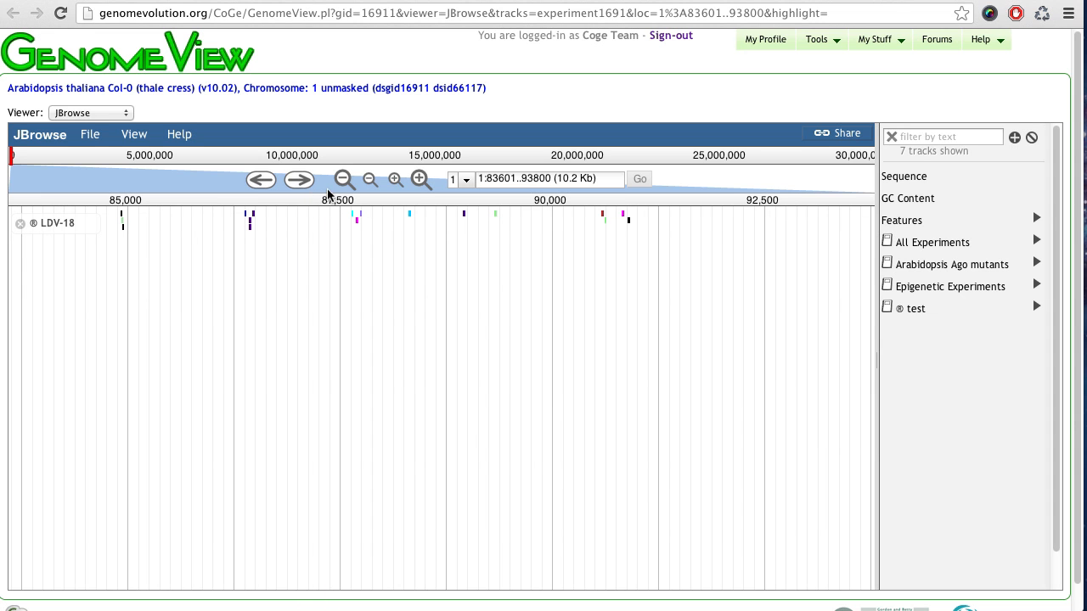
left_click(418, 181)
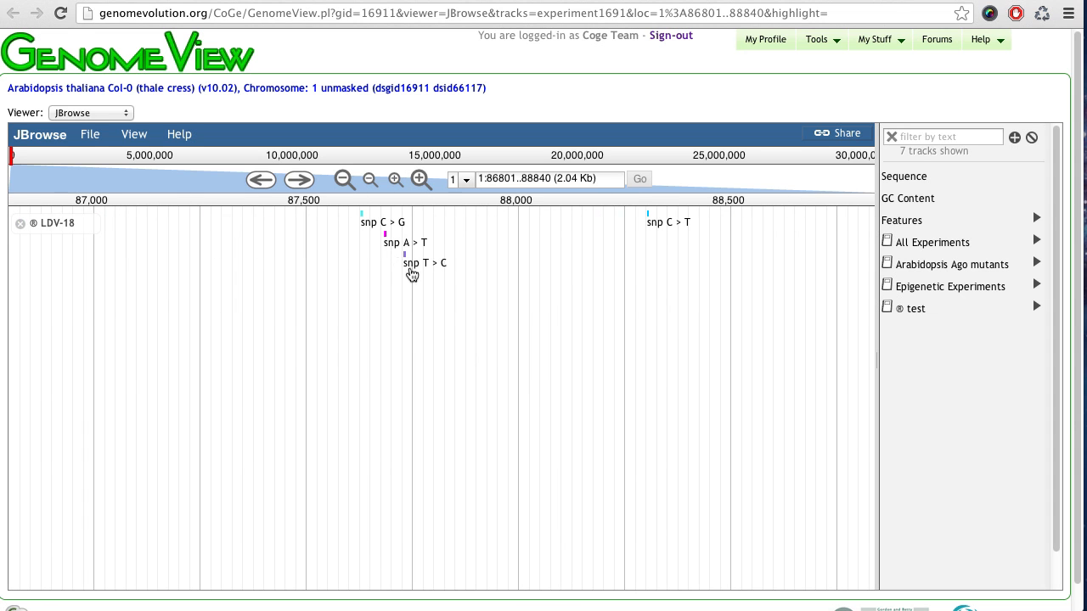
left_click_drag(279, 277, 642, 267)
left_click_drag(282, 338, 532, 332)
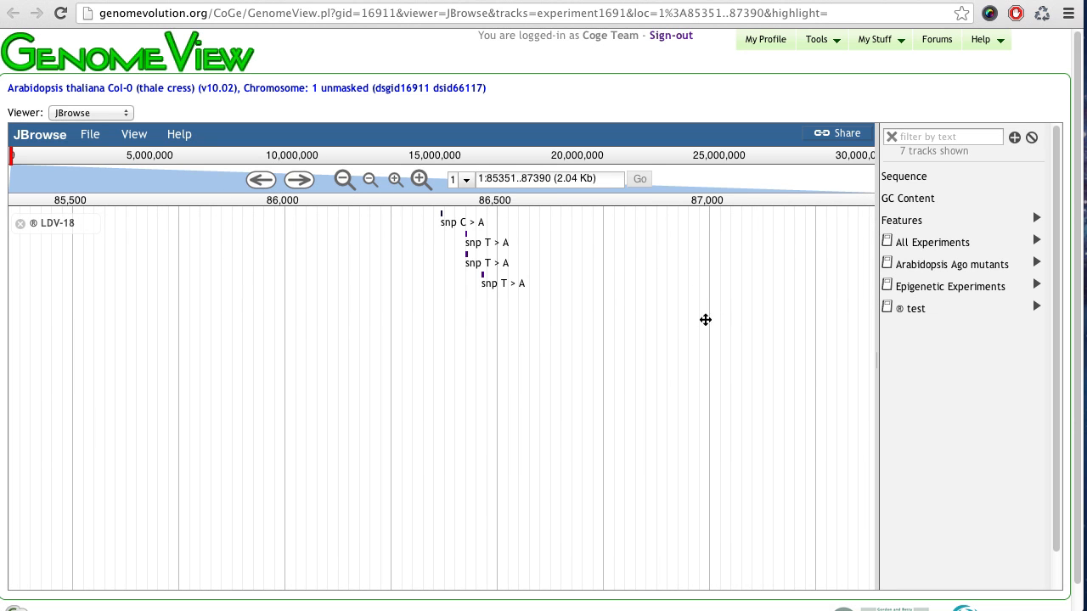
- Display the Features, CG_ddm1drd1_Zemach_2013 and CG_fpa_Stroud_2013 tracks below the LDV-18 SNP track
left_click(904, 221)
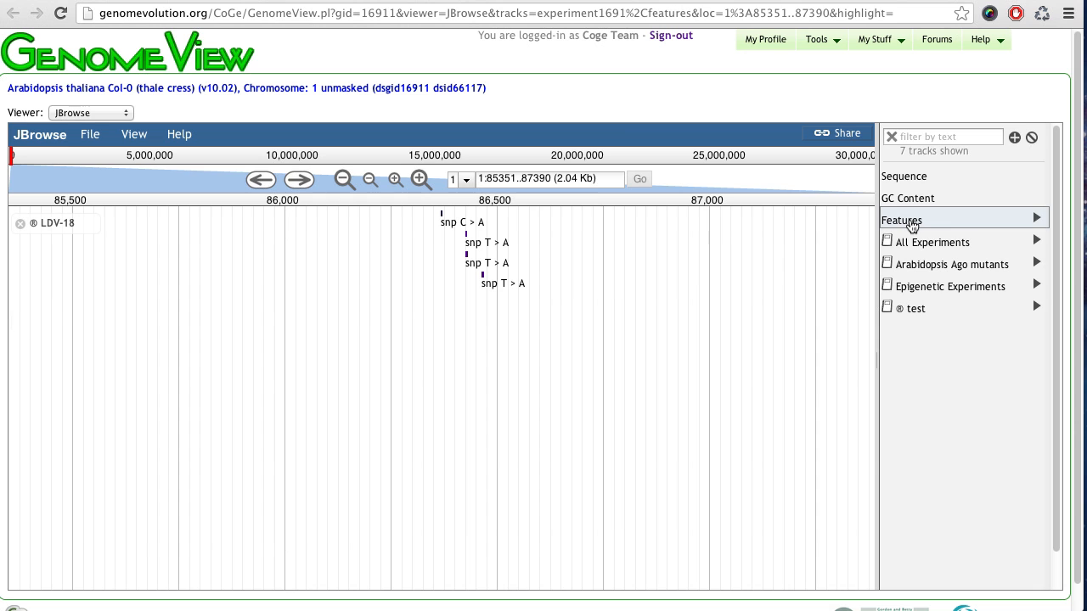
left_click_drag(706, 345, 338, 365)
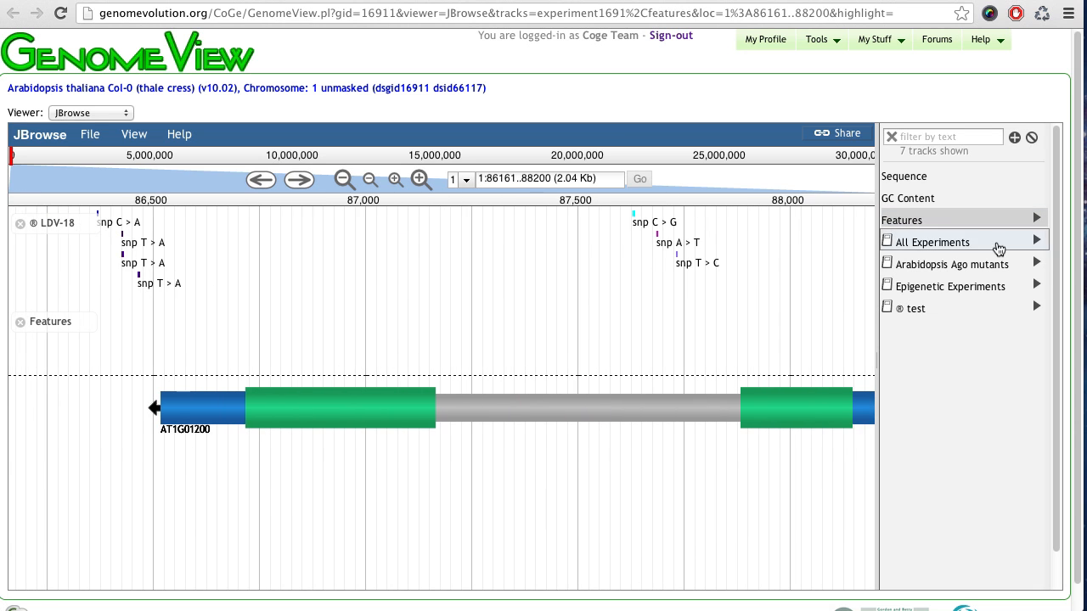
left_click(1033, 244)
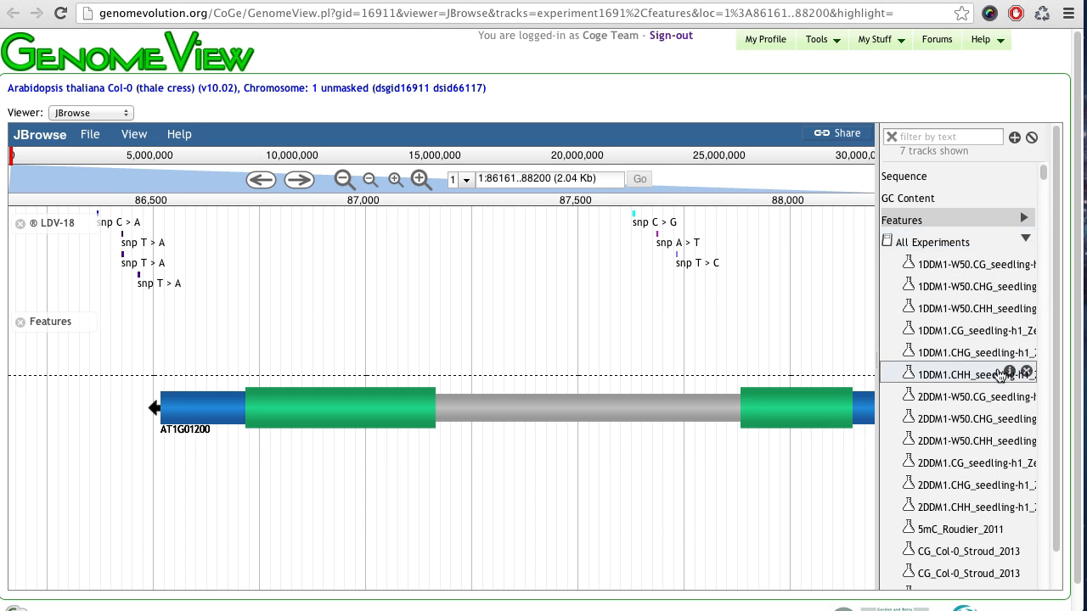
scroll(975, 381, "down", 10)
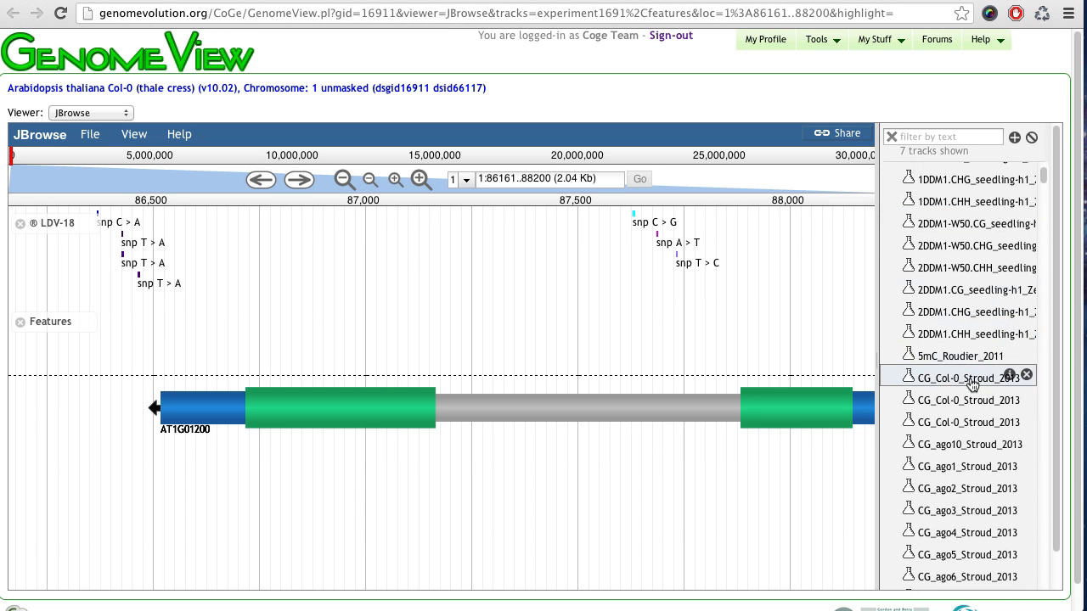
scroll(972, 384, "down", 5)
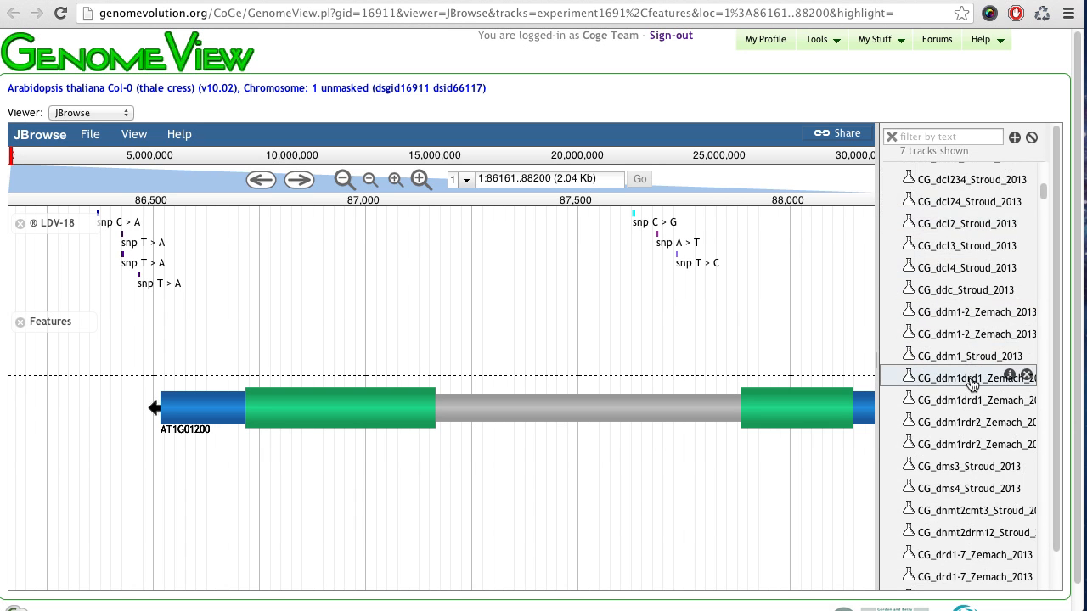
left_click(950, 405)
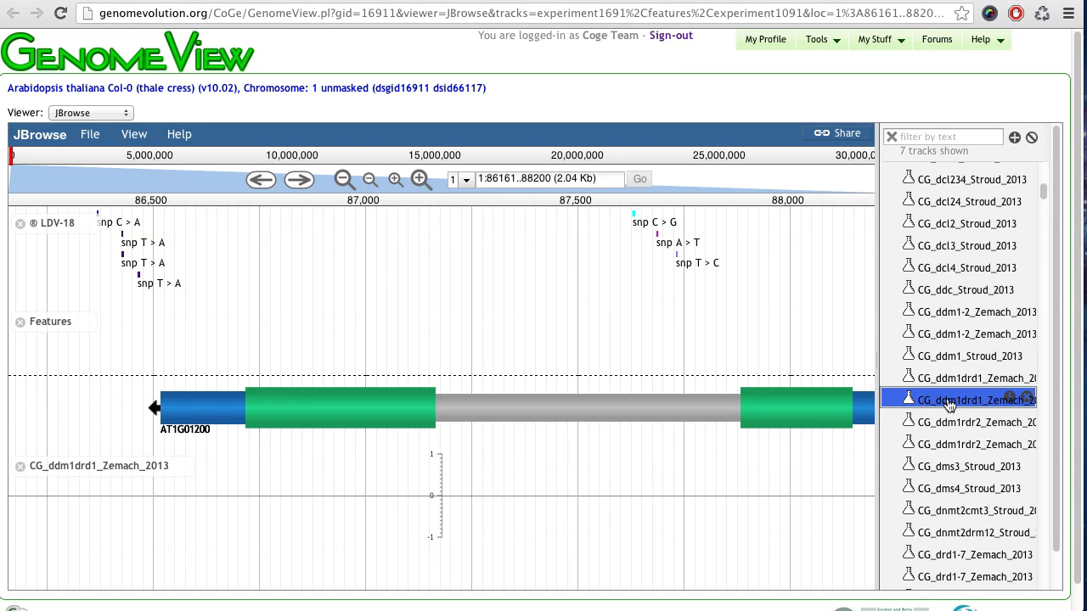
scroll(943, 416, "down", 4)
left_click(936, 503)
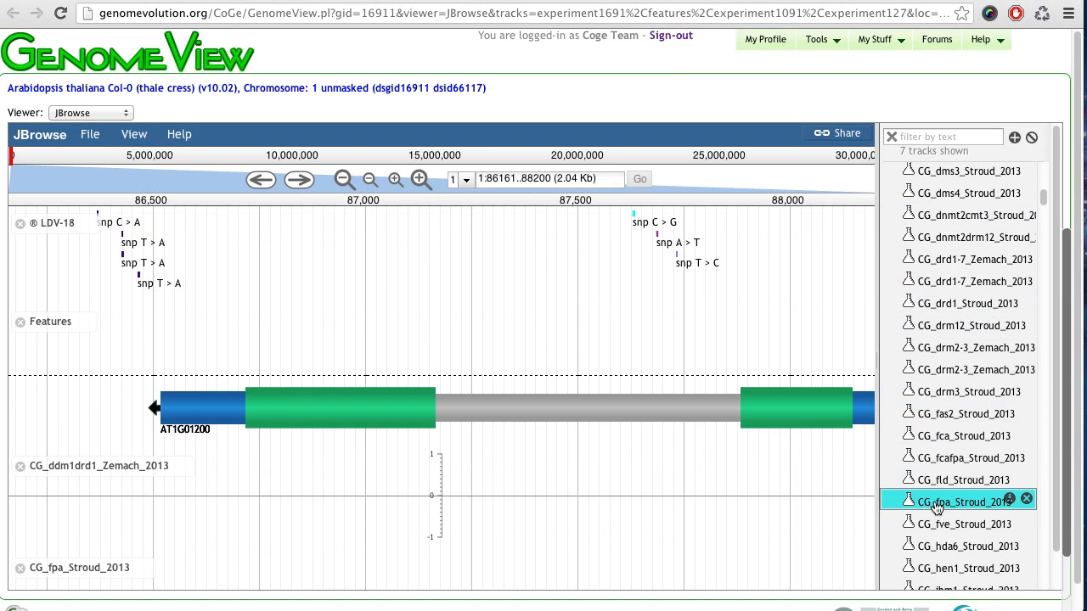
- Widen the displayed region to 51 Kb and remove the Features track from the genome browser
left_click(346, 180)
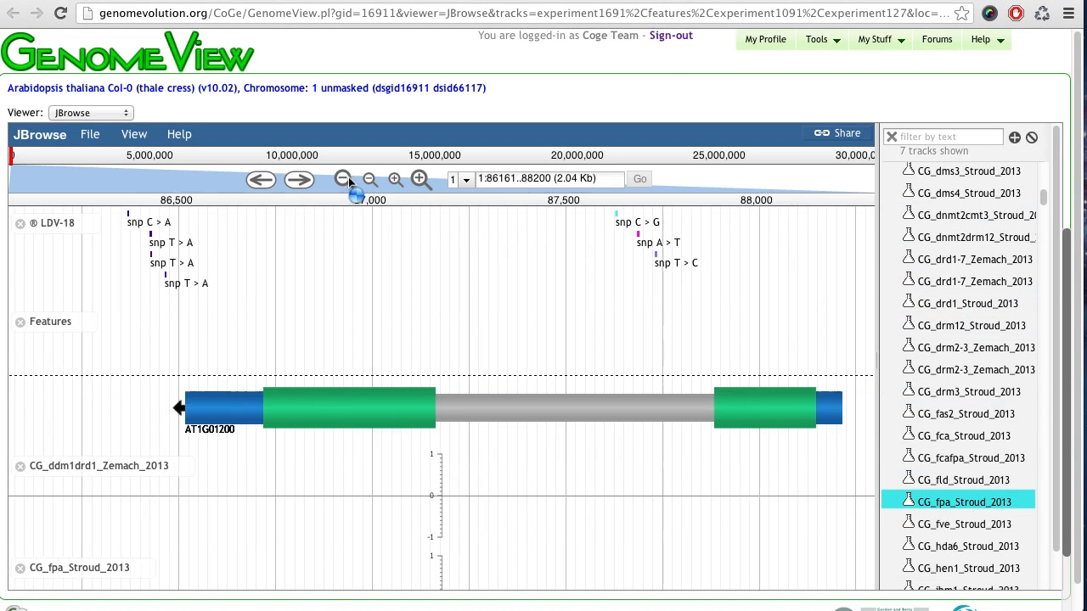
left_click(342, 180)
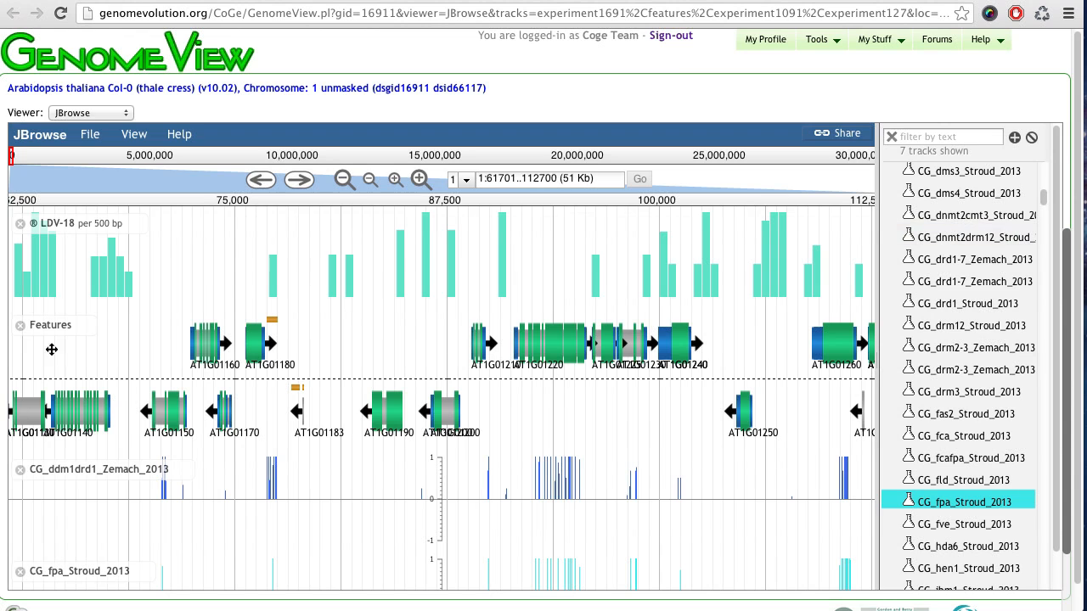
left_click(19, 326)
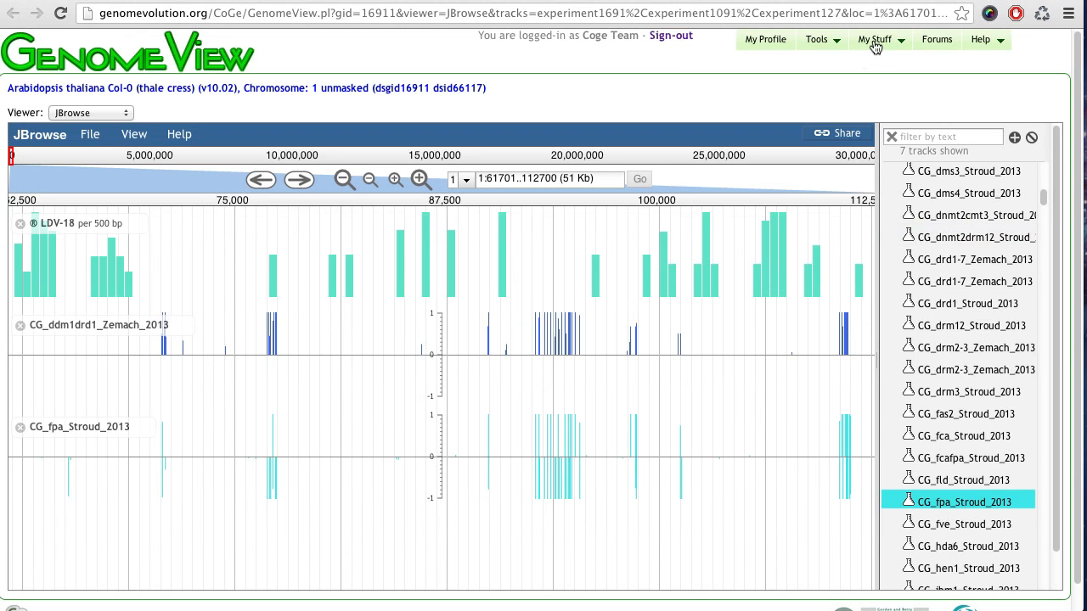
- Open the list of CoGe help resources
left_click(982, 41)
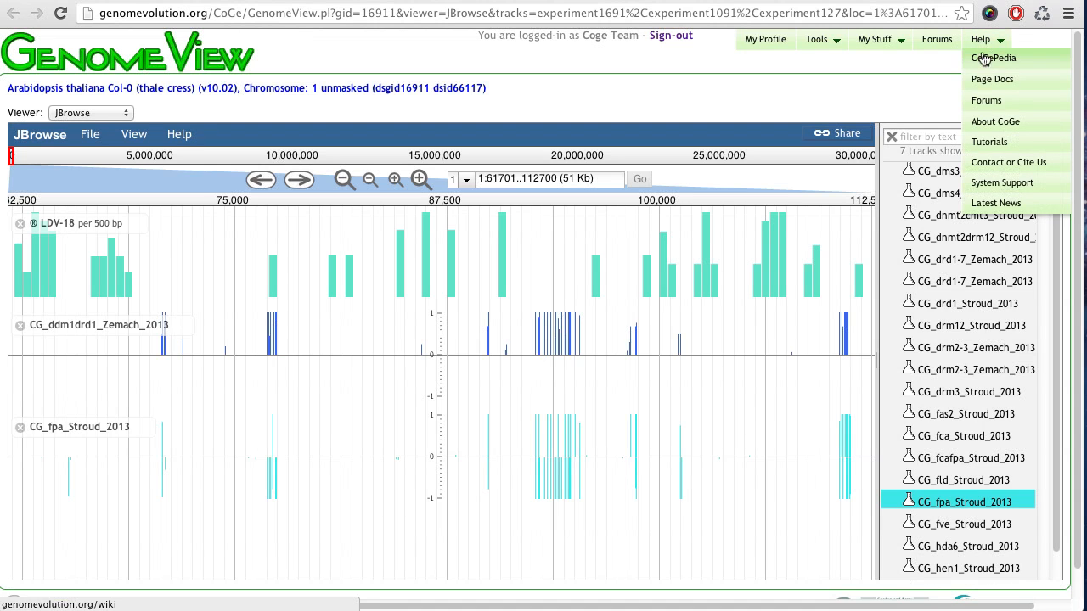